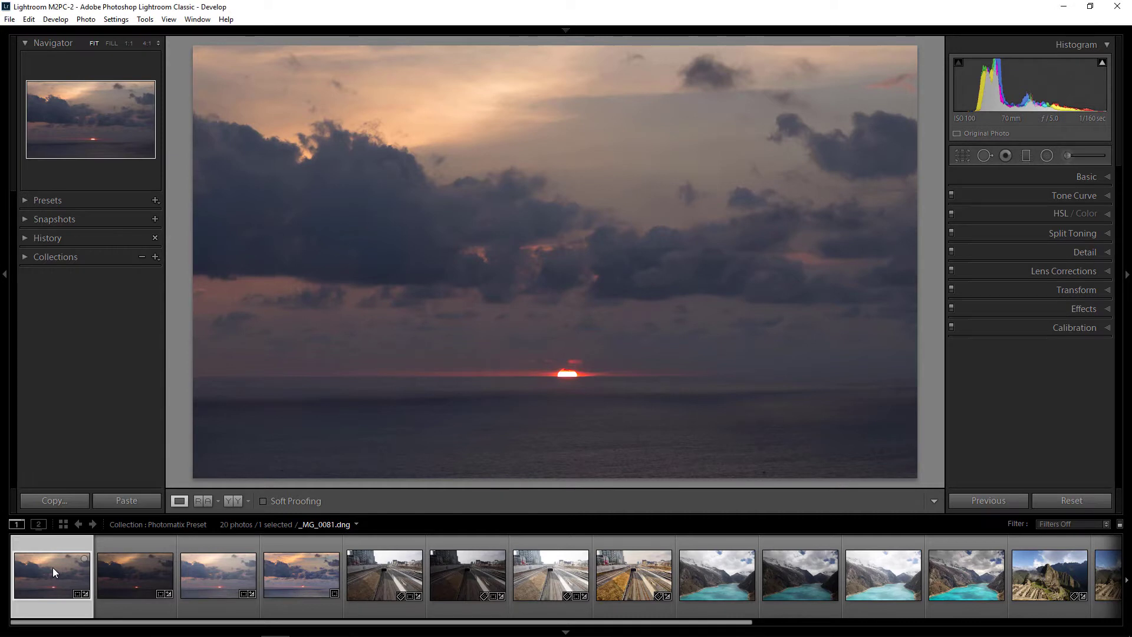
- Step past the bracketed sea sunset exposures to the finished sunset nicaragua preset.tif version
key(Right)
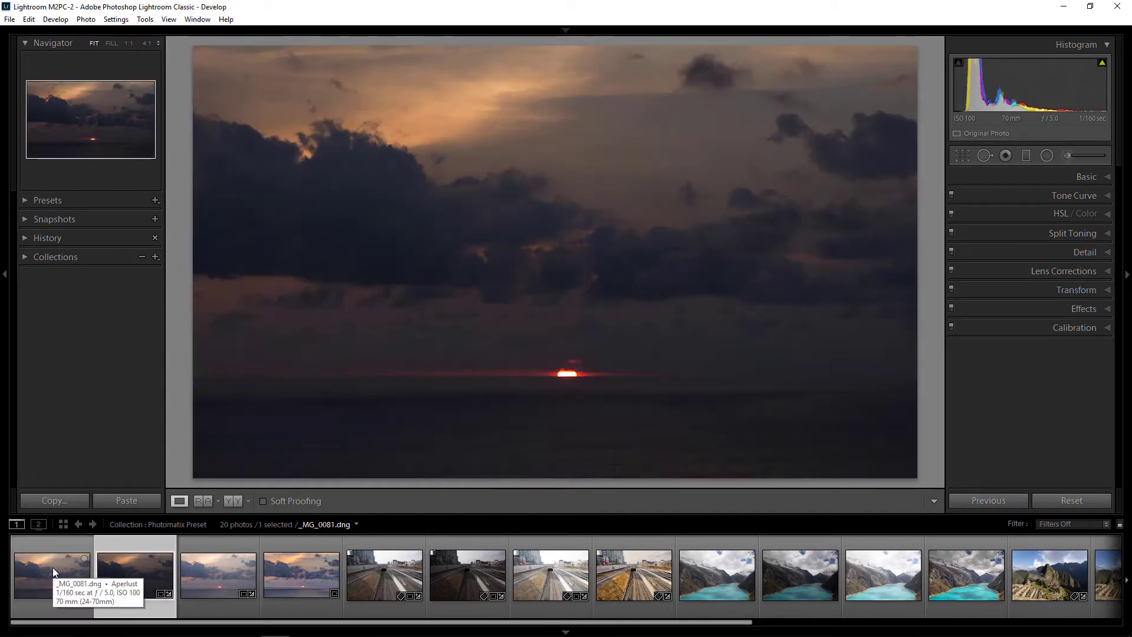
key(Right)
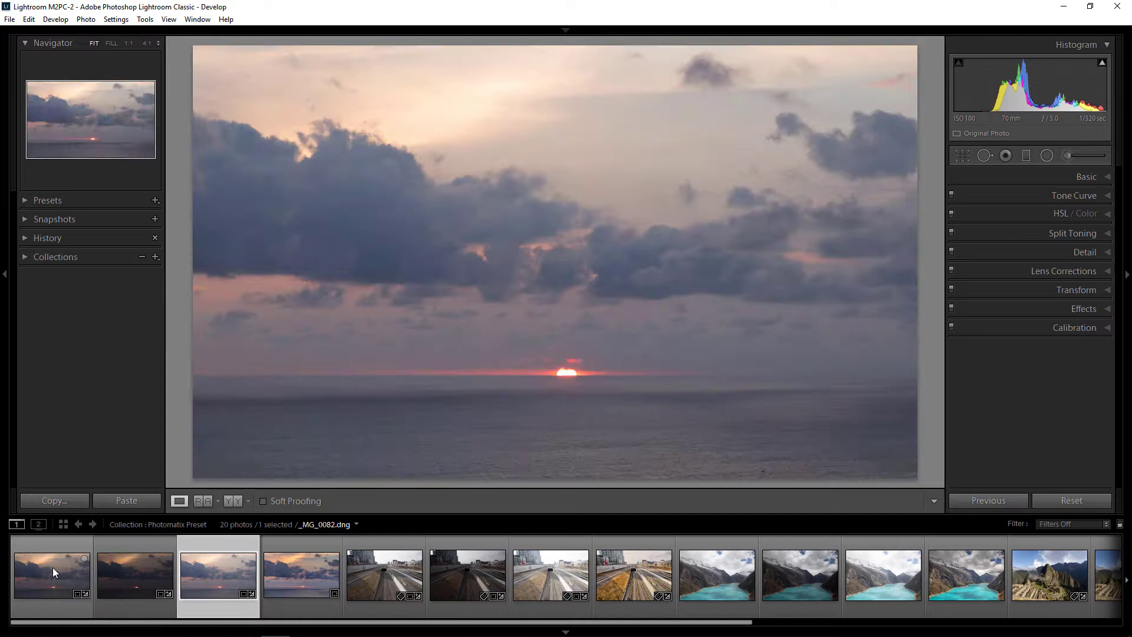
key(Right)
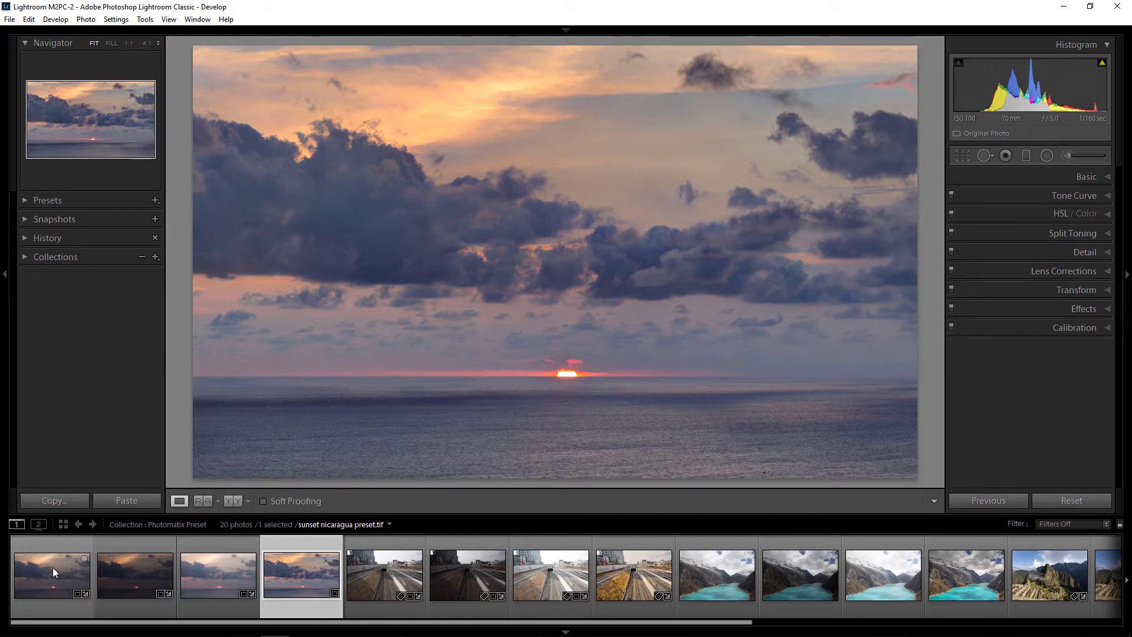
- Browse through the rail track photos and the mountain lake photos, including the processed lake
key(Right)
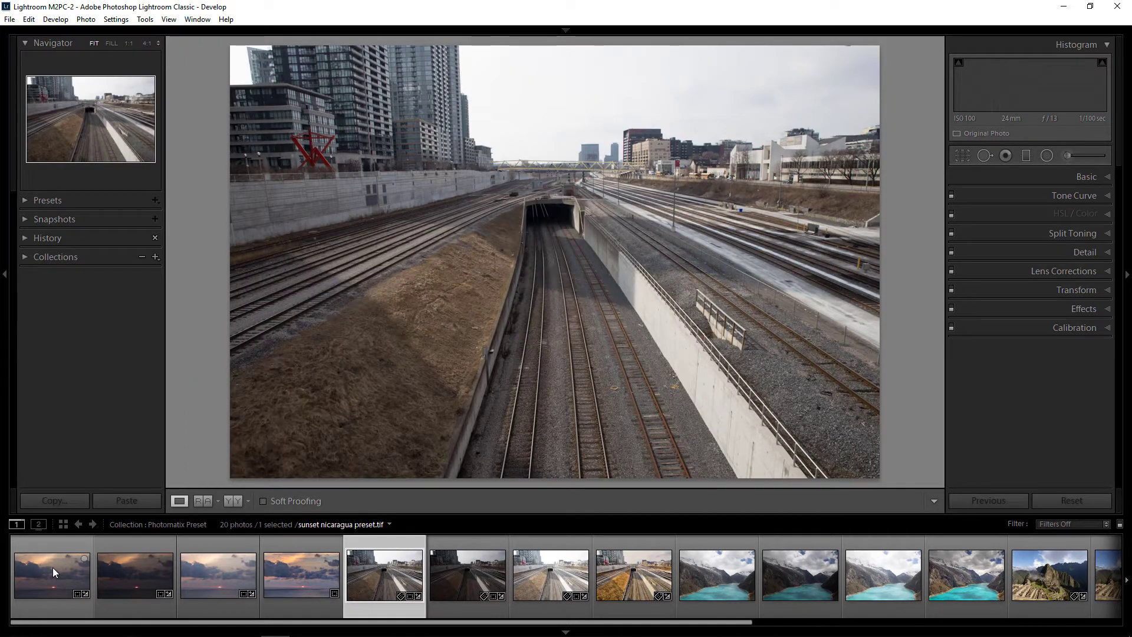
key(Right)
key(Right)
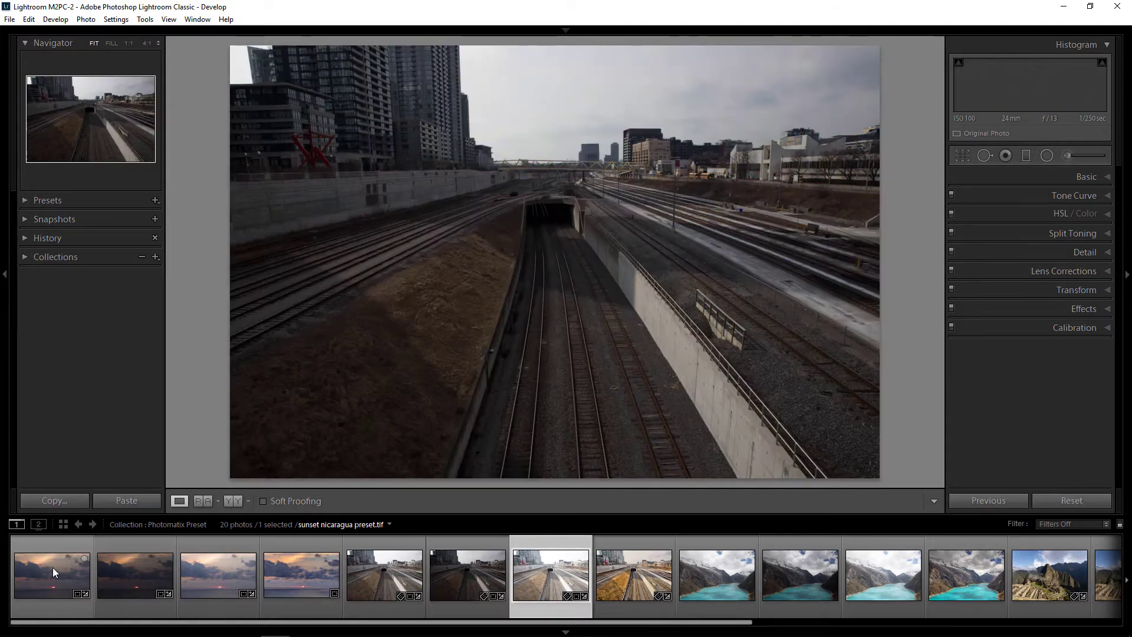
key(Right)
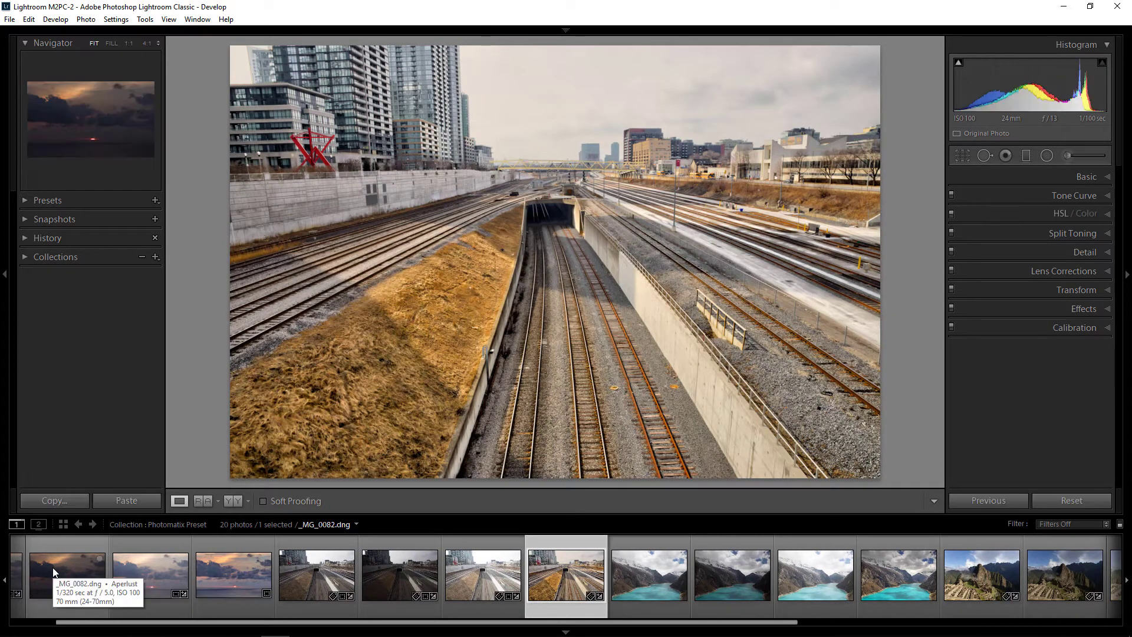
key(Right)
key(Right)
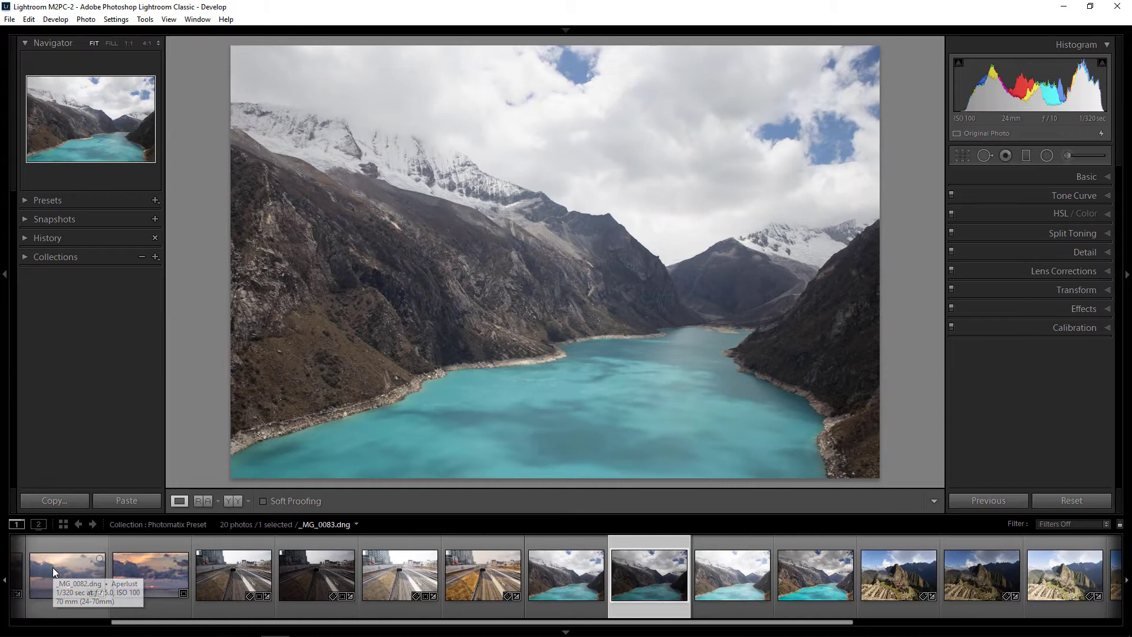
key(Right)
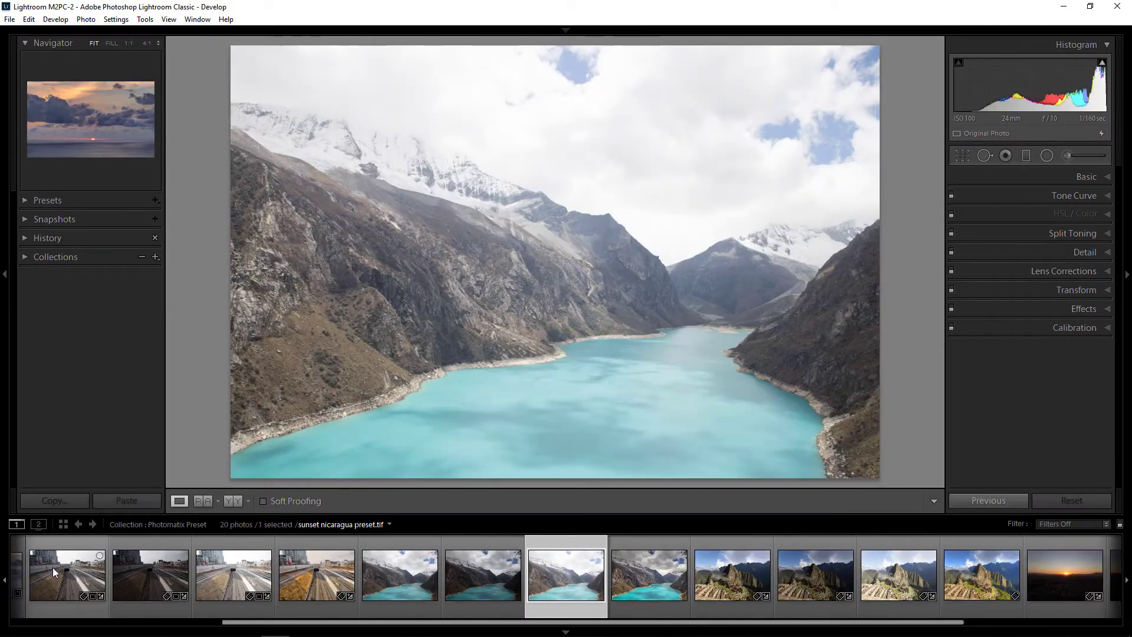
key(Right)
key(Right)
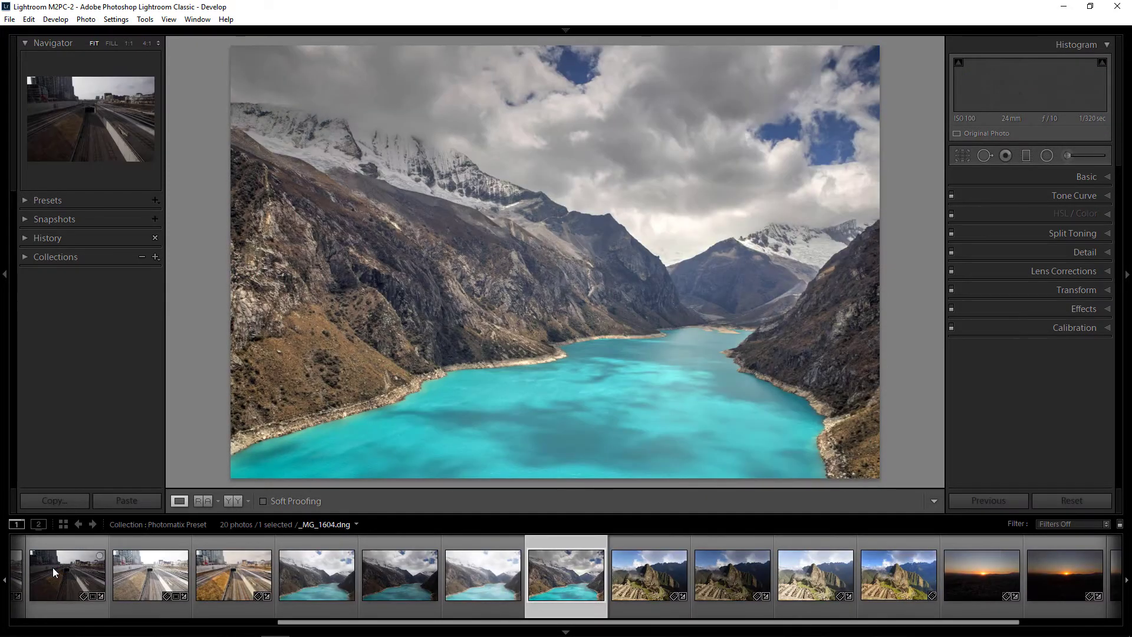
key(Right)
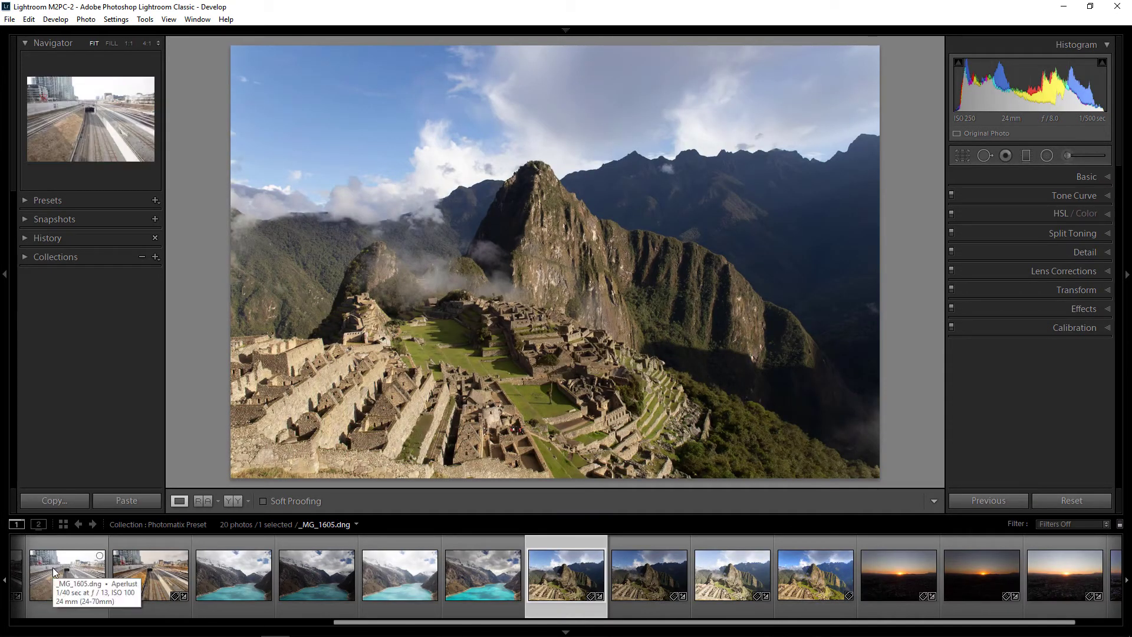
- Browse the Machu Picchu shots and city sunset exposures, ending on the processed city sunset
key(Right)
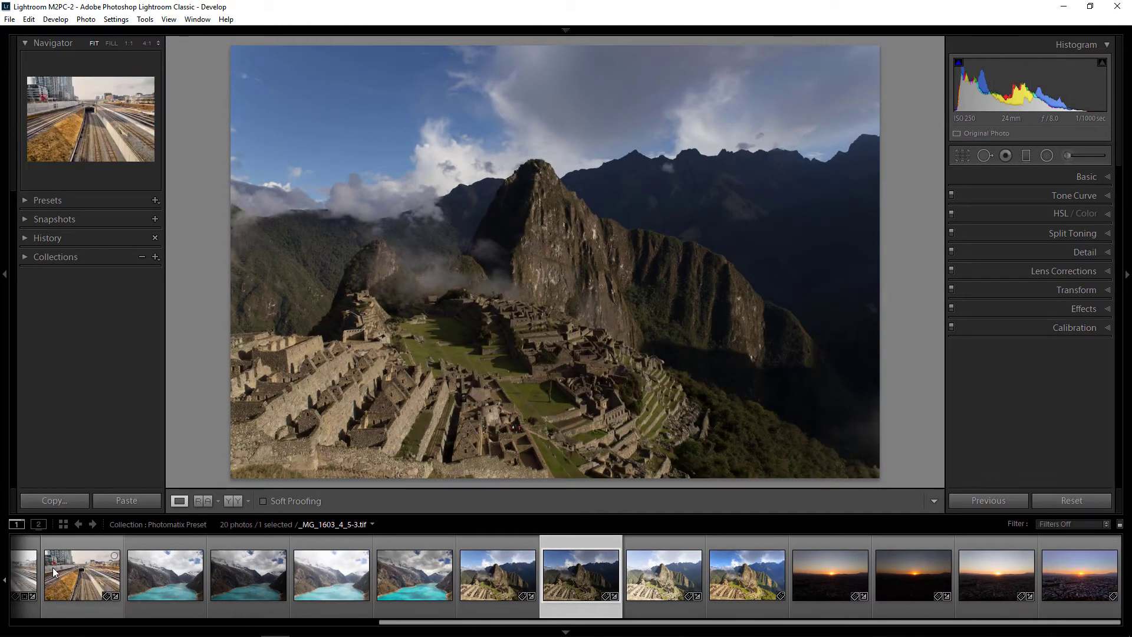
key(Right)
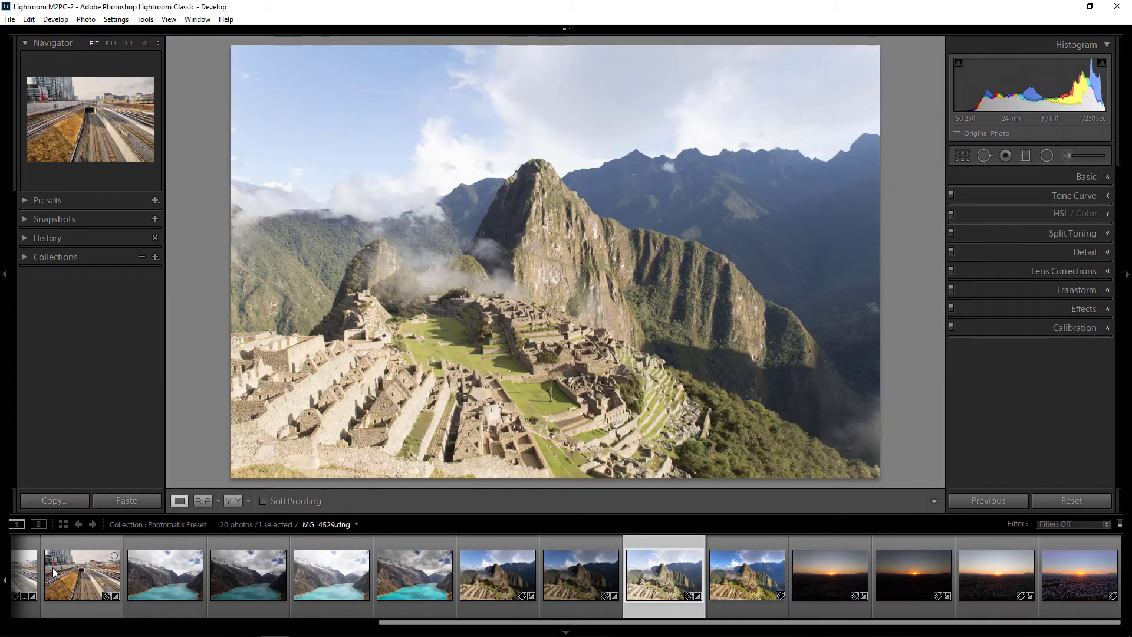
key(Right)
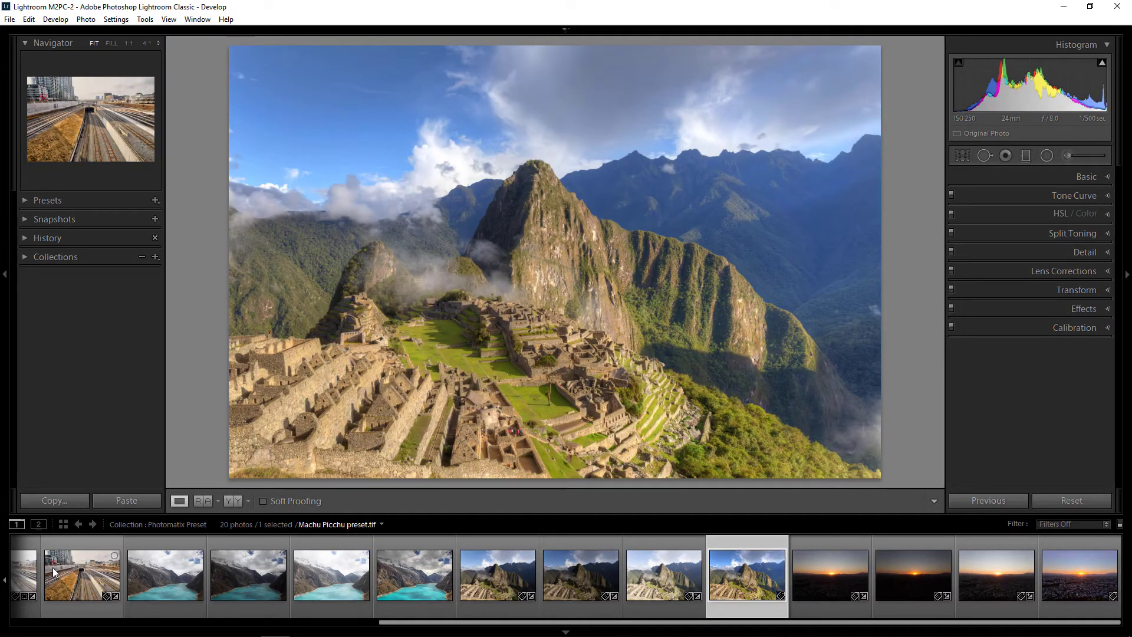
key(Right)
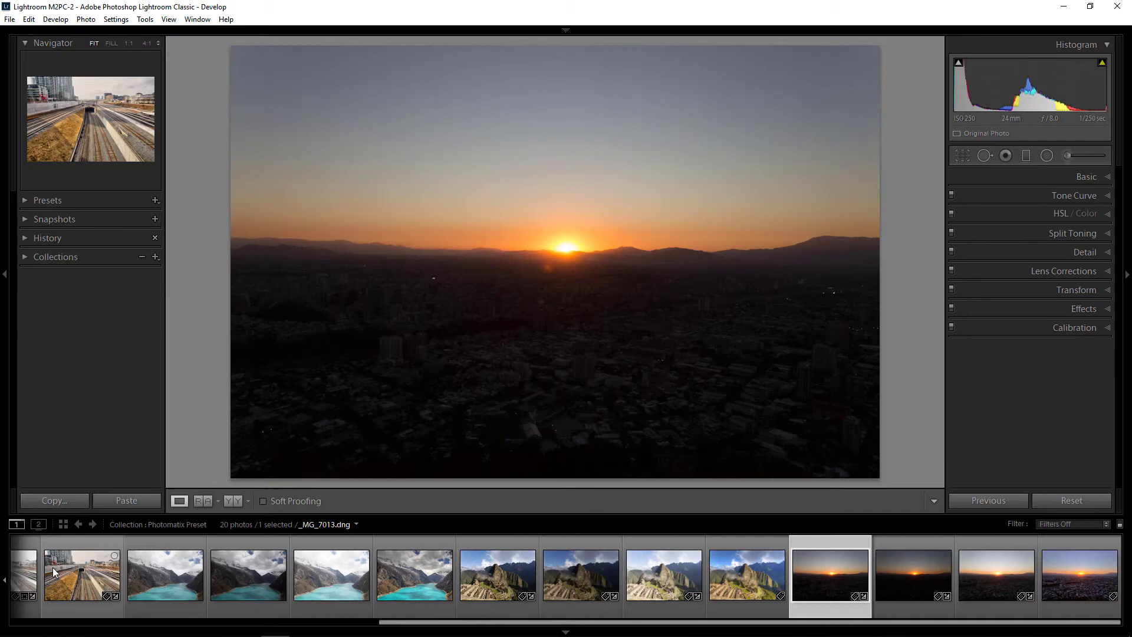
key(Right)
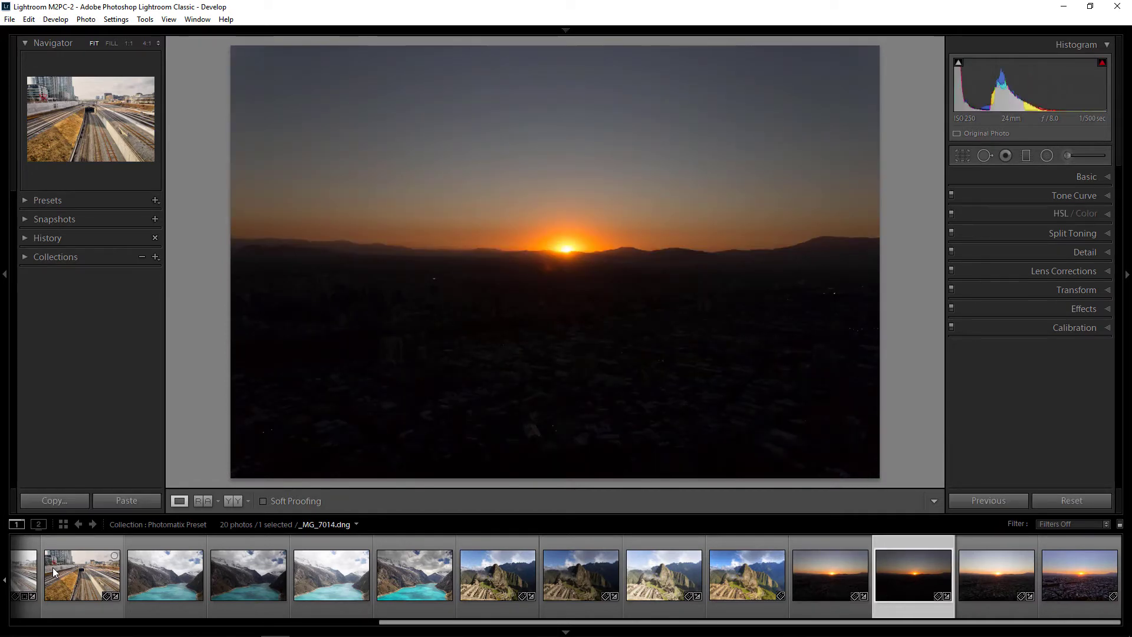
key(Right)
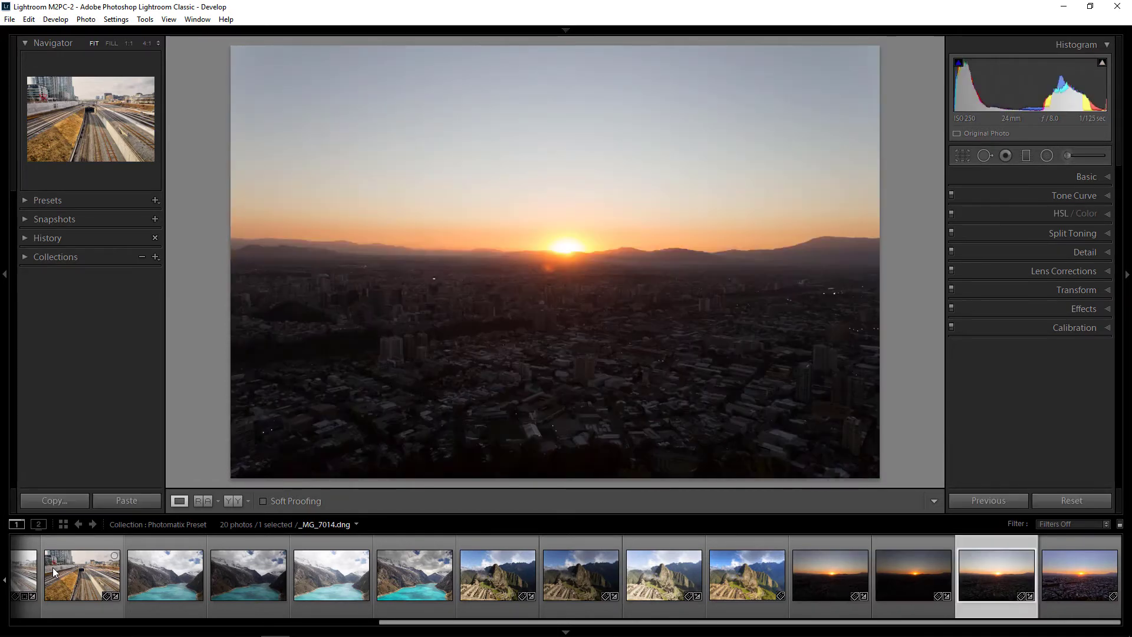
key(Right)
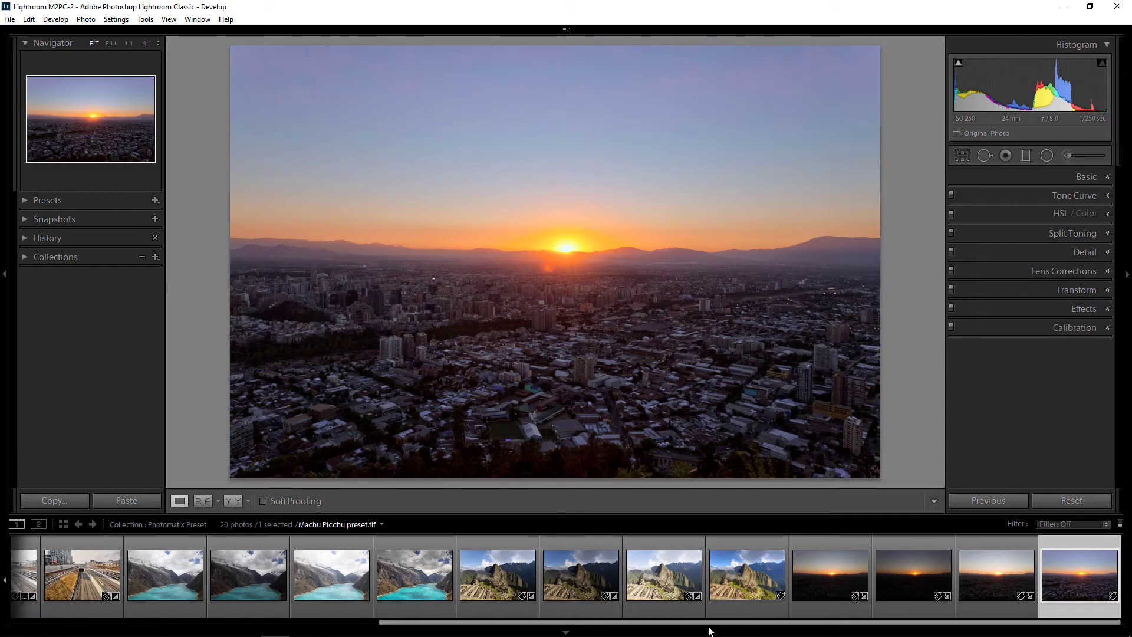
- Select the three bracketed sea sunset exposures and export them to Photomatix Pro
drag(709, 624, 176, 626)
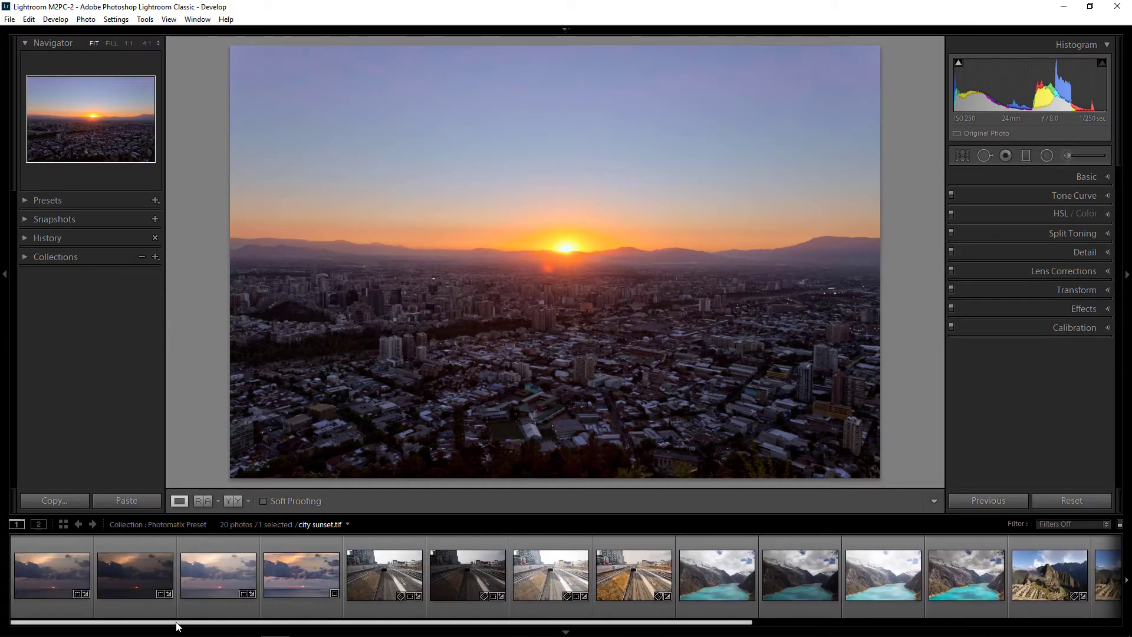
click(35, 573)
shift+click(197, 582)
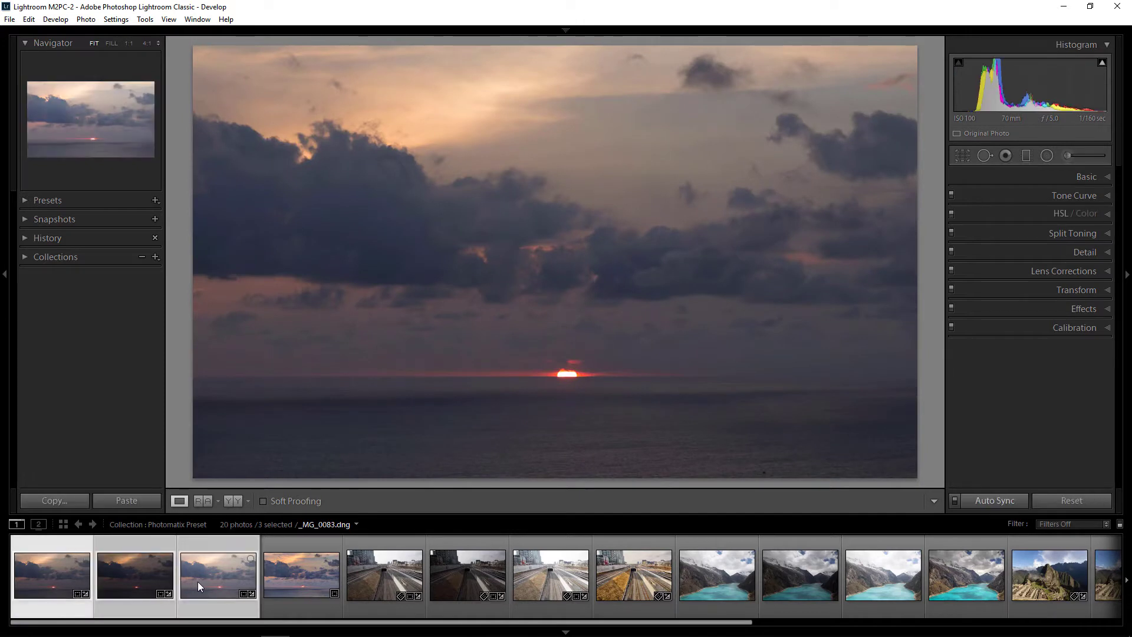
right_click(197, 581)
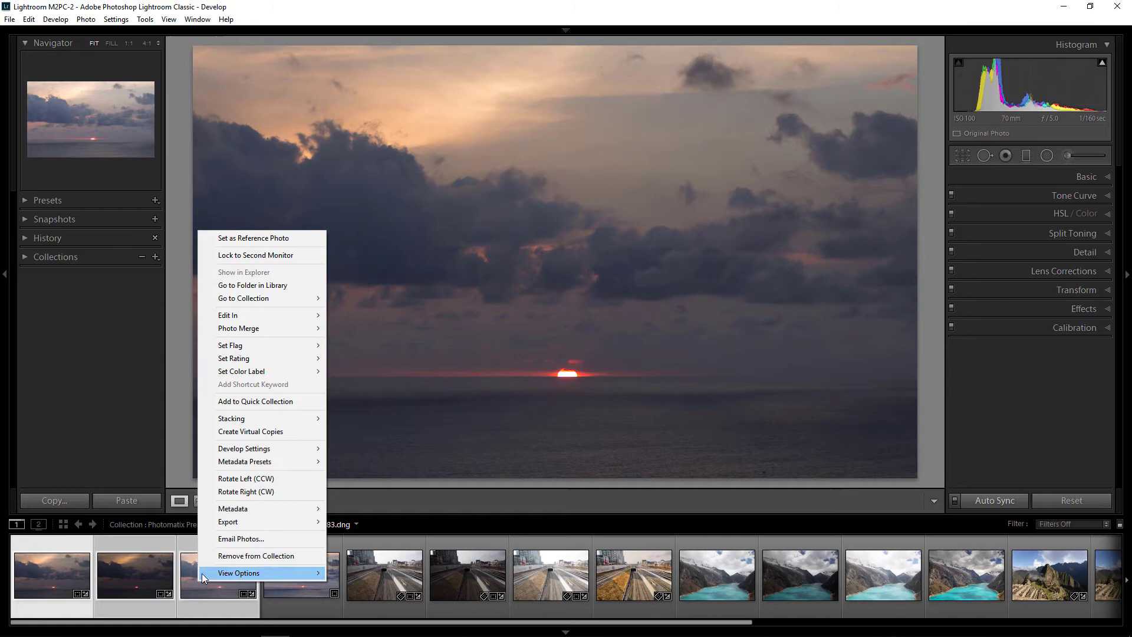
mouse_move(250, 522)
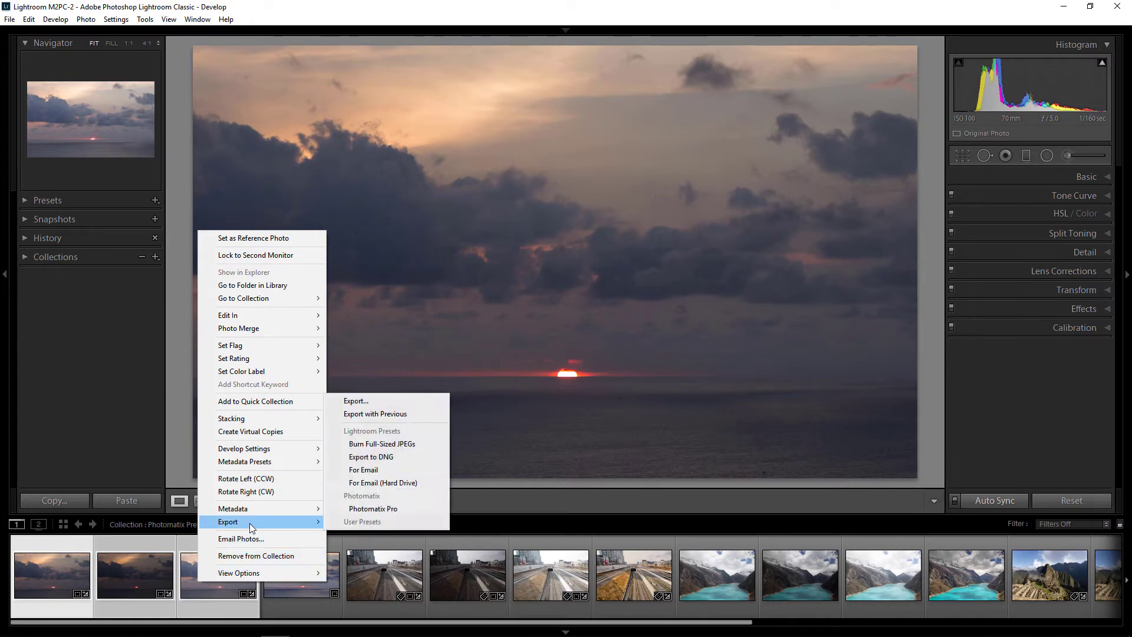
click(370, 508)
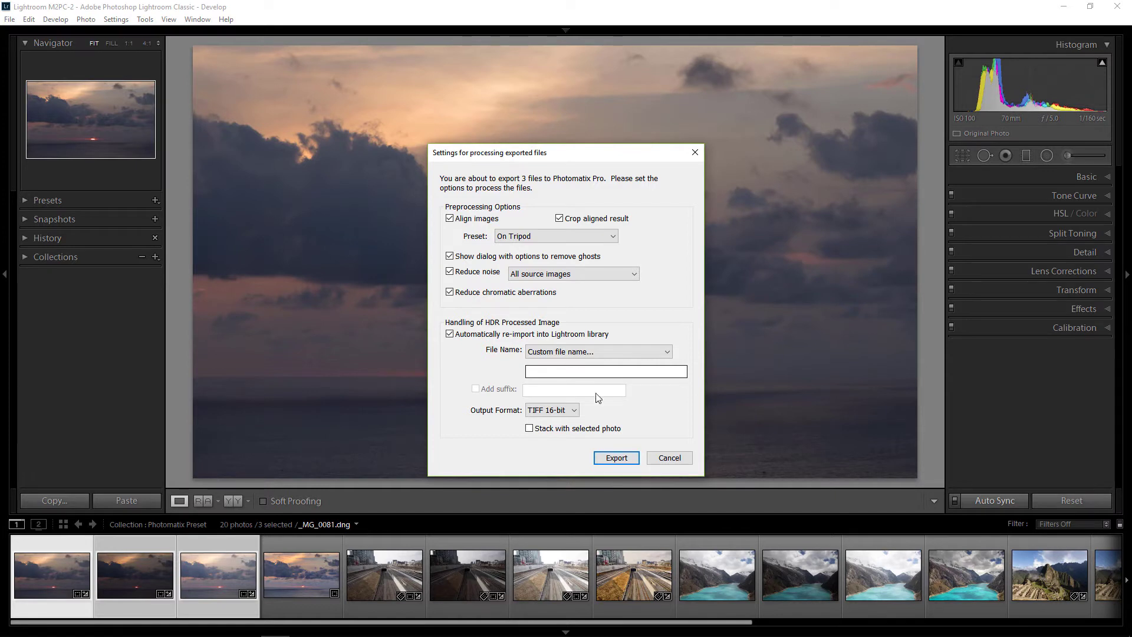
- Confirm the export, set Automatic Deghosting strength to 17, and start the HDR merge
click(613, 464)
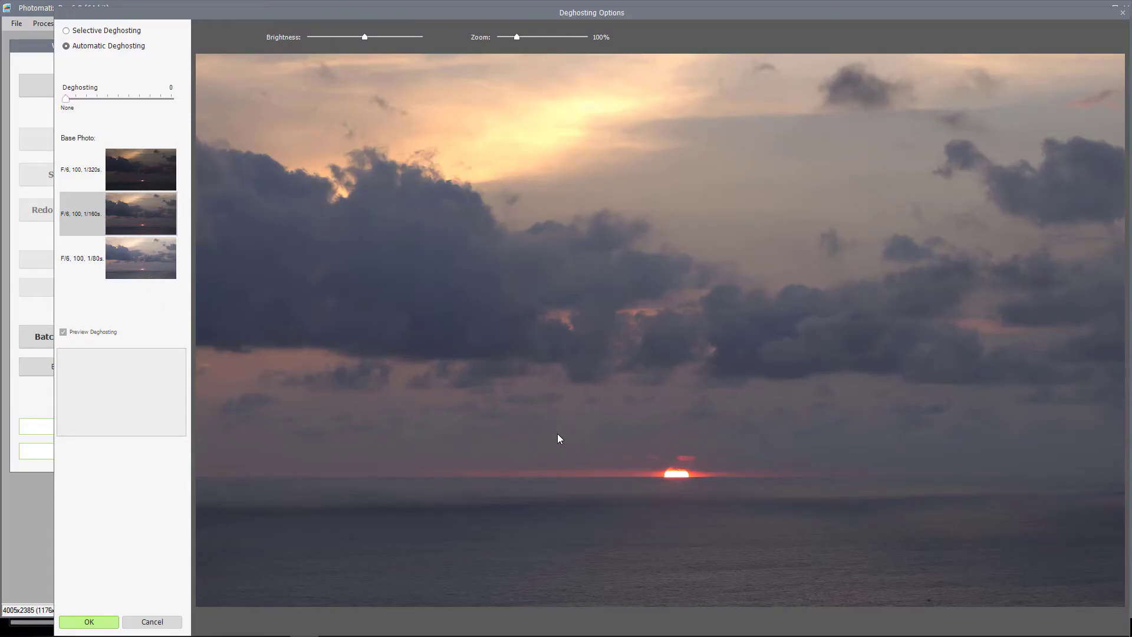
drag(66, 99, 83, 98)
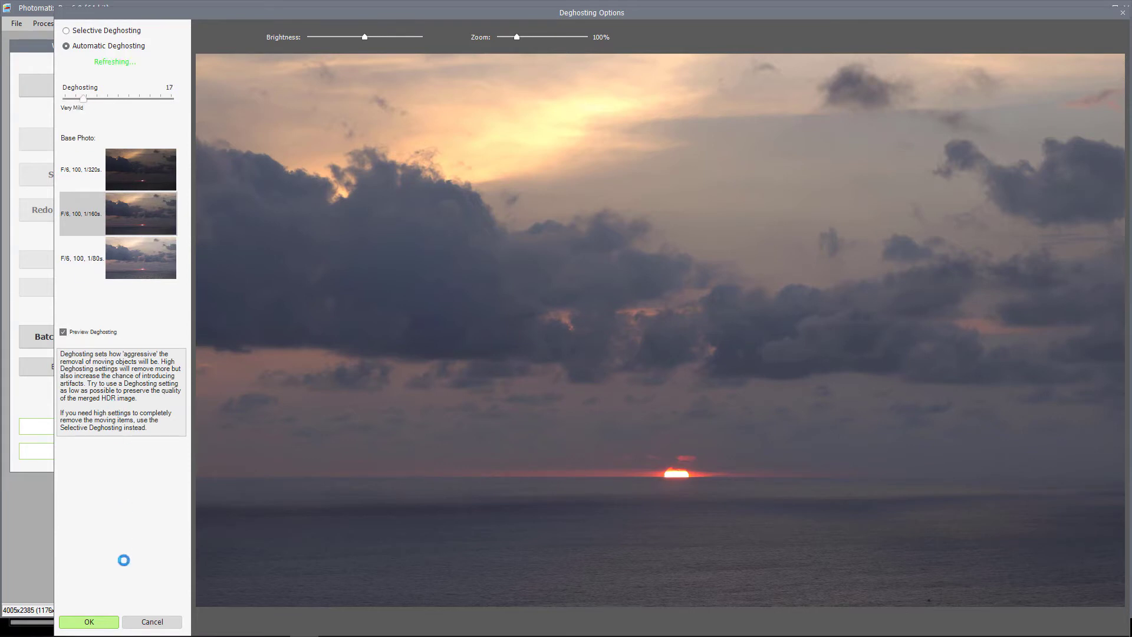
click(89, 623)
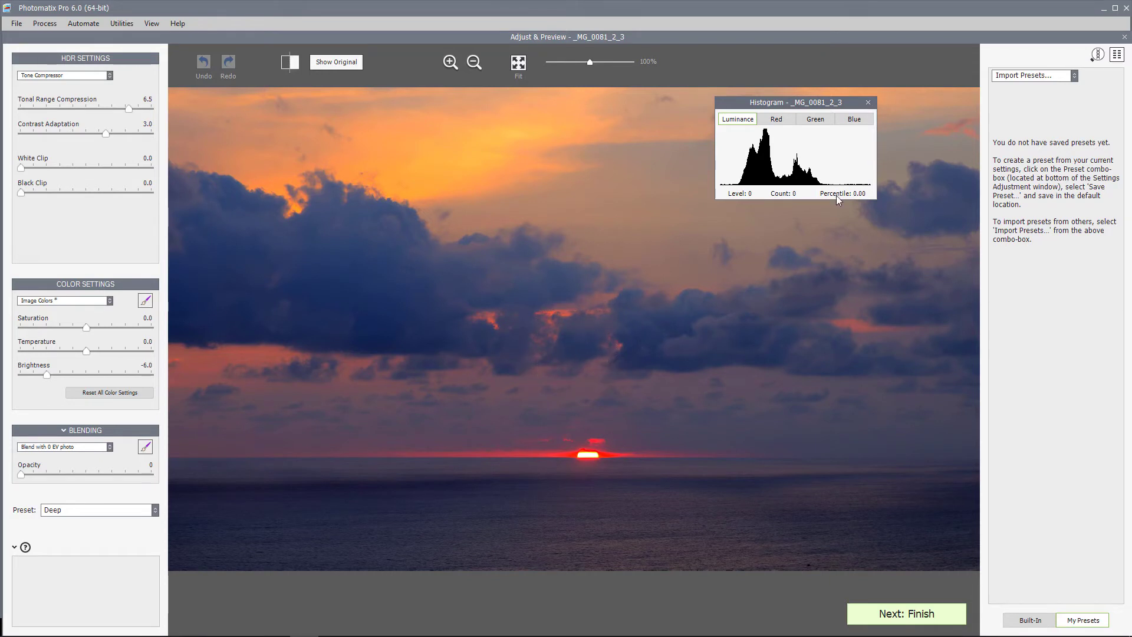
- Close the Histogram window and open the Import Presets combo box
click(867, 102)
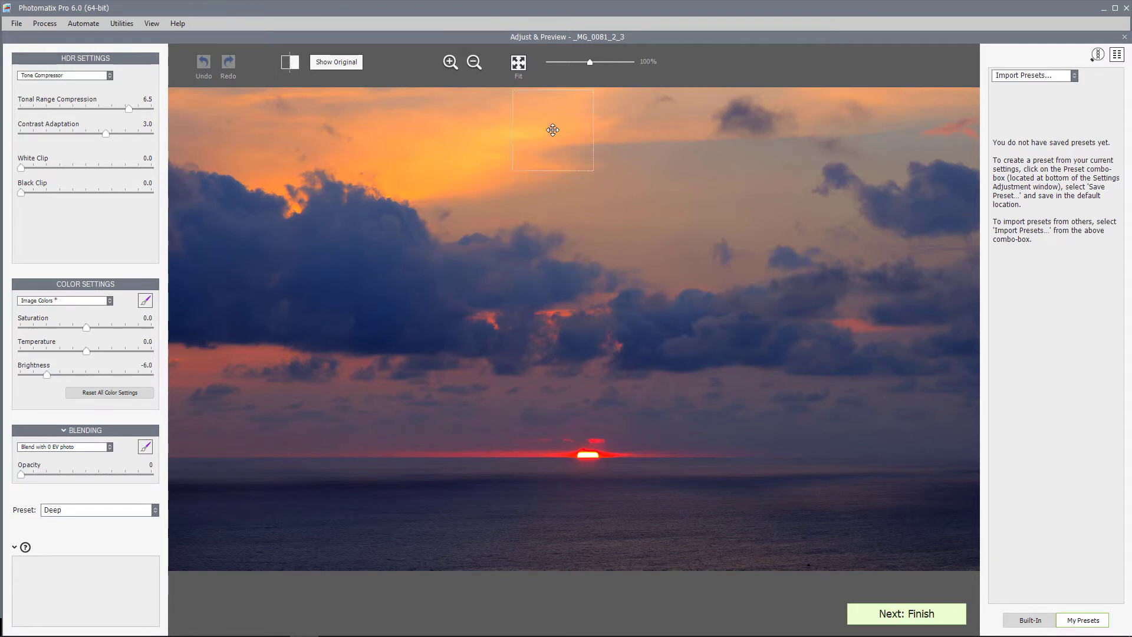
click(1064, 76)
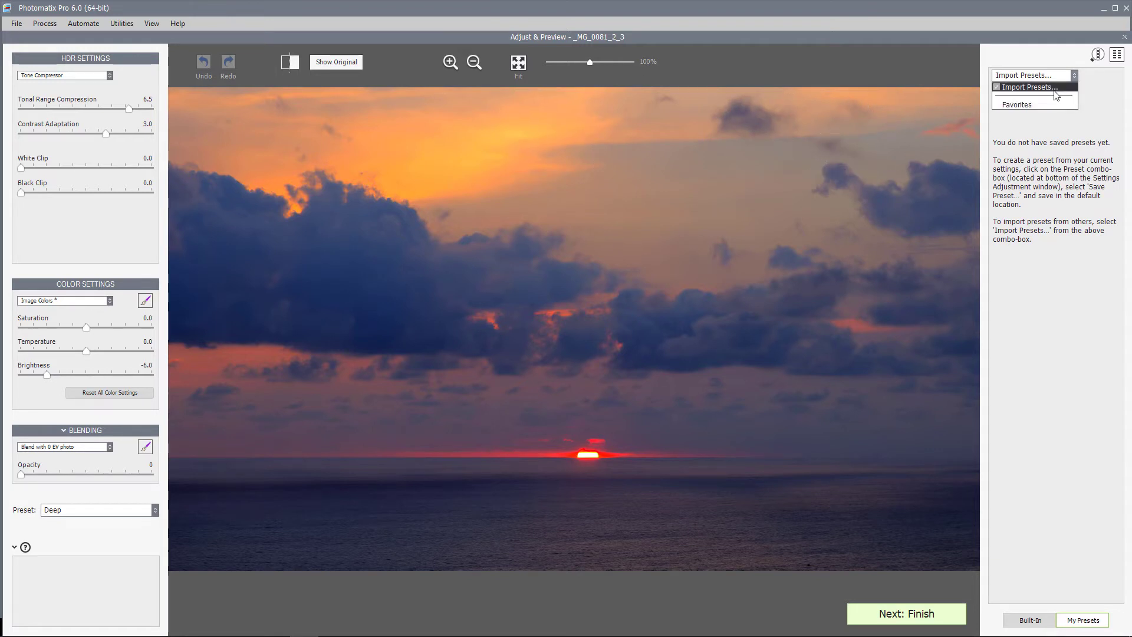
- Try the built-in Balanced preset on the sunset, then apply the Detailed preset instead
click(1071, 553)
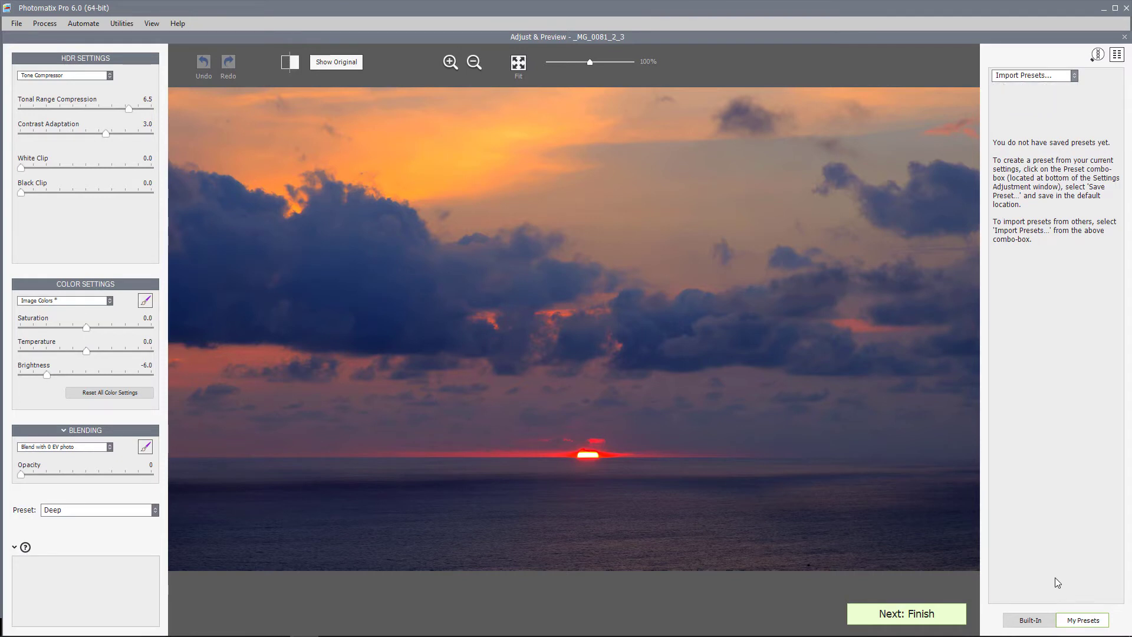
click(1029, 621)
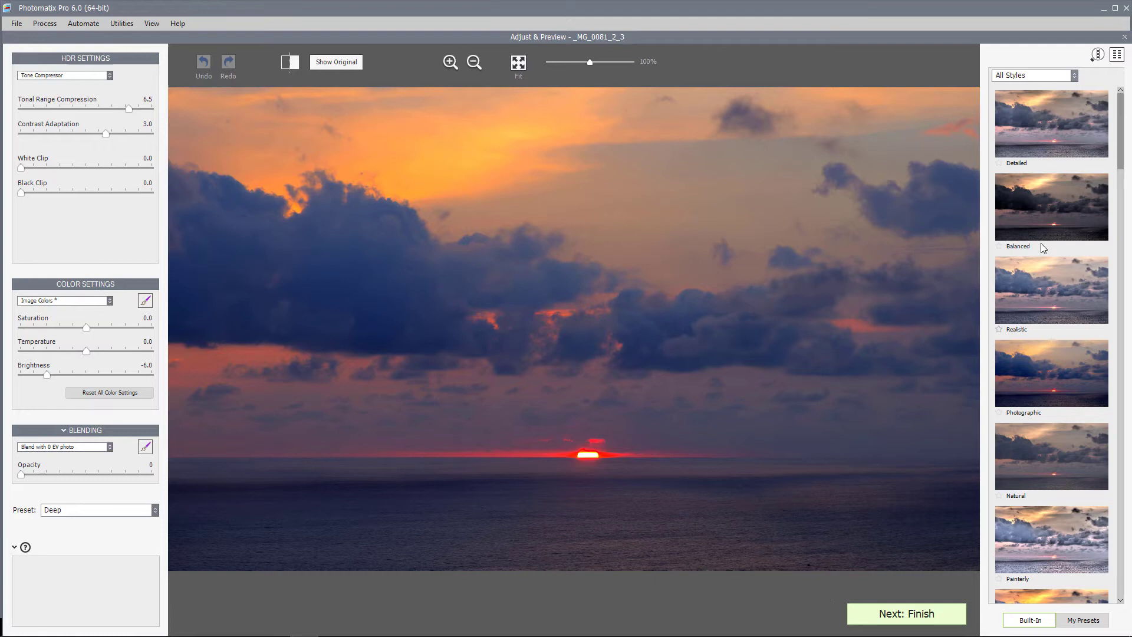
click(1047, 205)
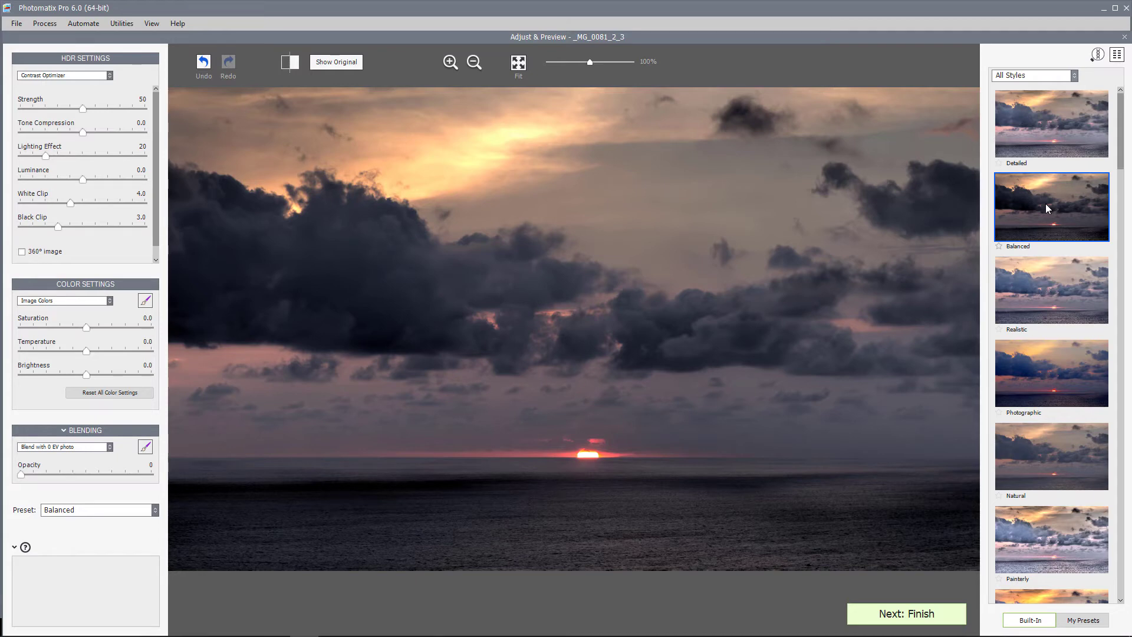
click(1043, 128)
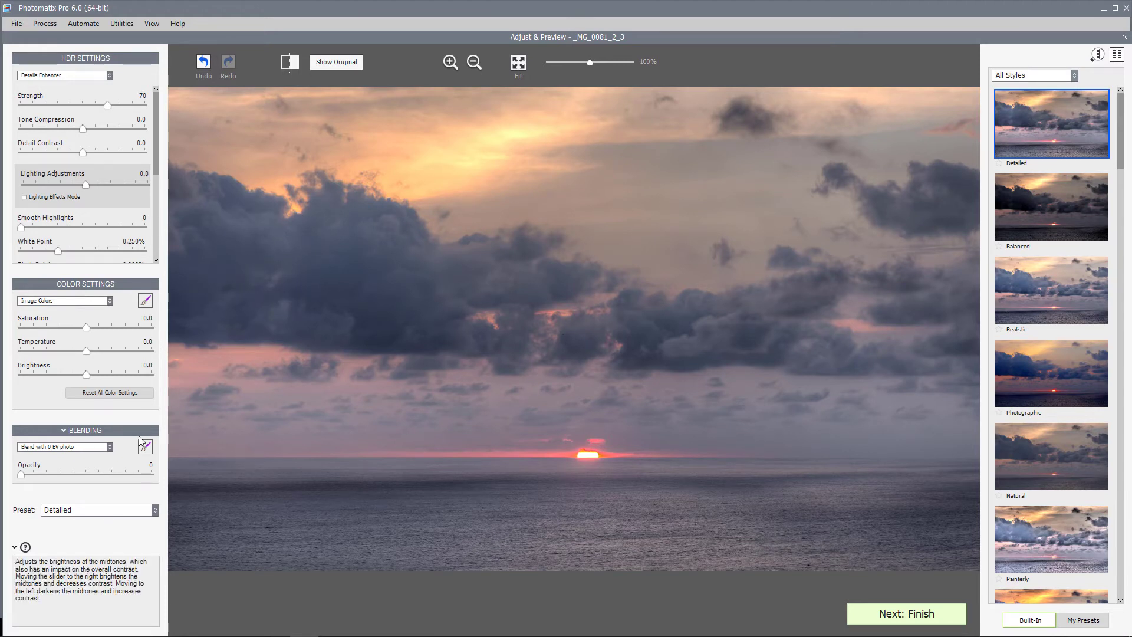
click(137, 517)
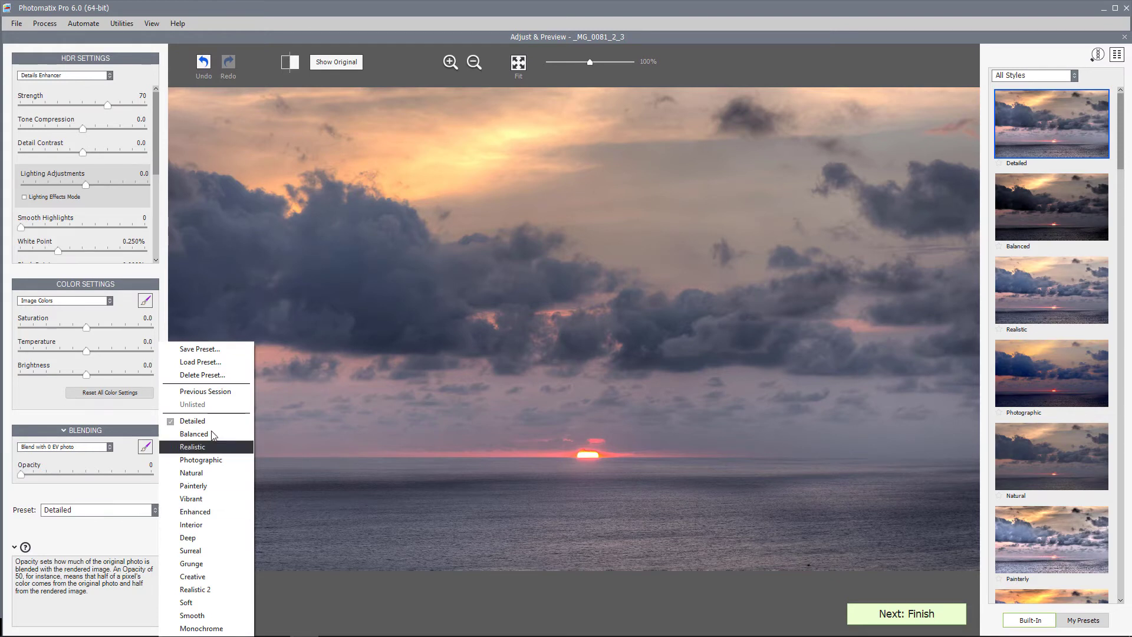
- Load Sunset Nicaragua.xmp as the preset, switching to Fusion/Natural at Strength 8.0, Brightness 3.0
click(211, 363)
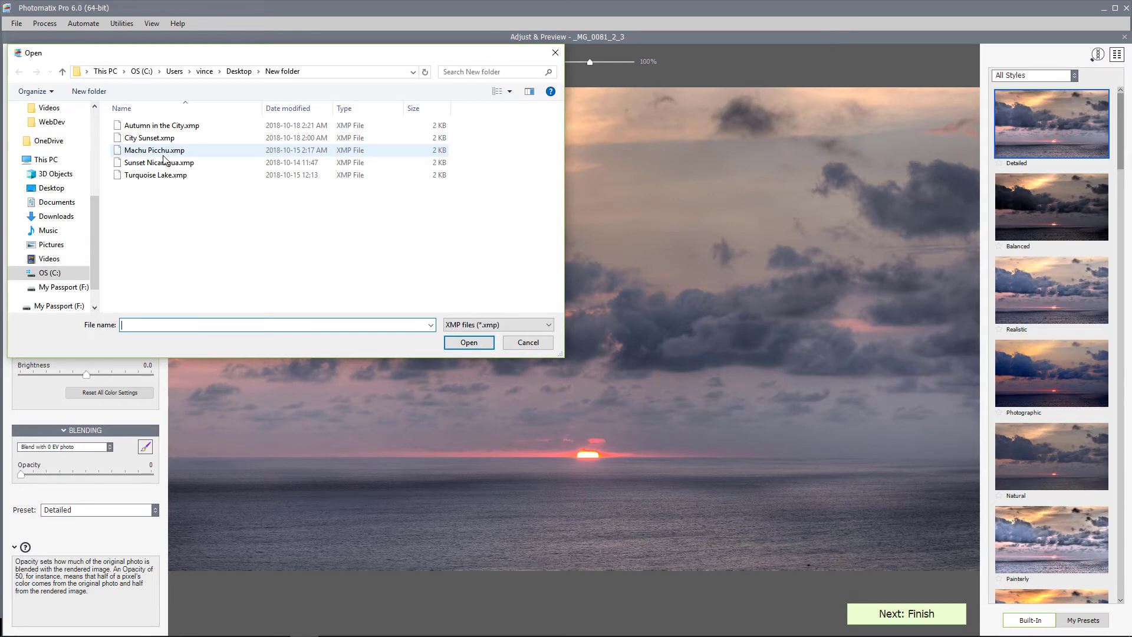
click(165, 162)
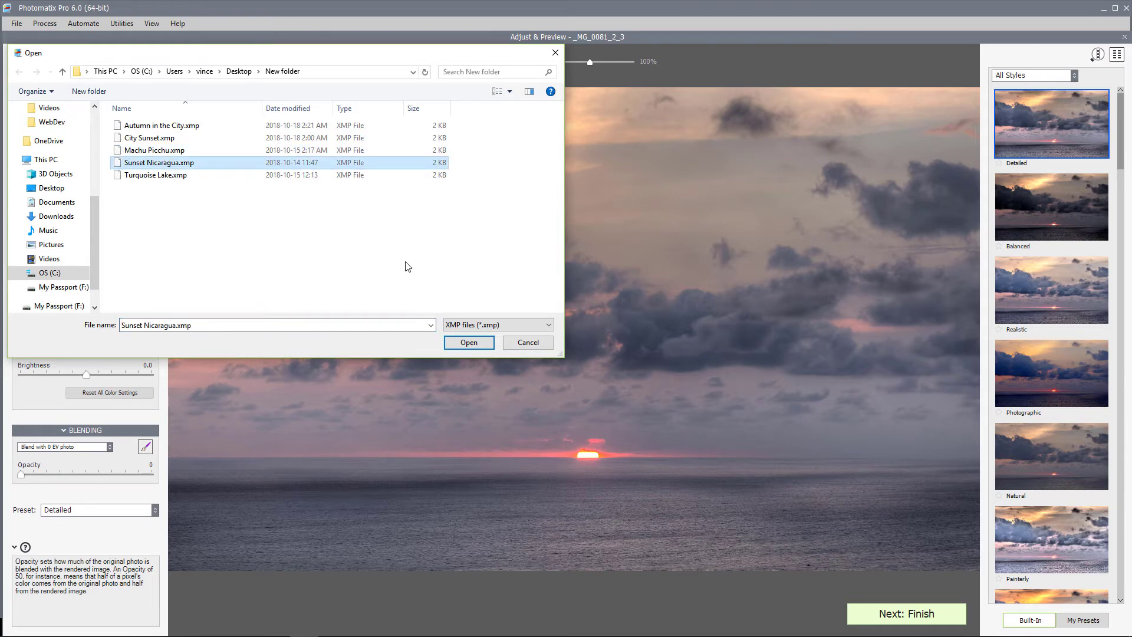
click(477, 344)
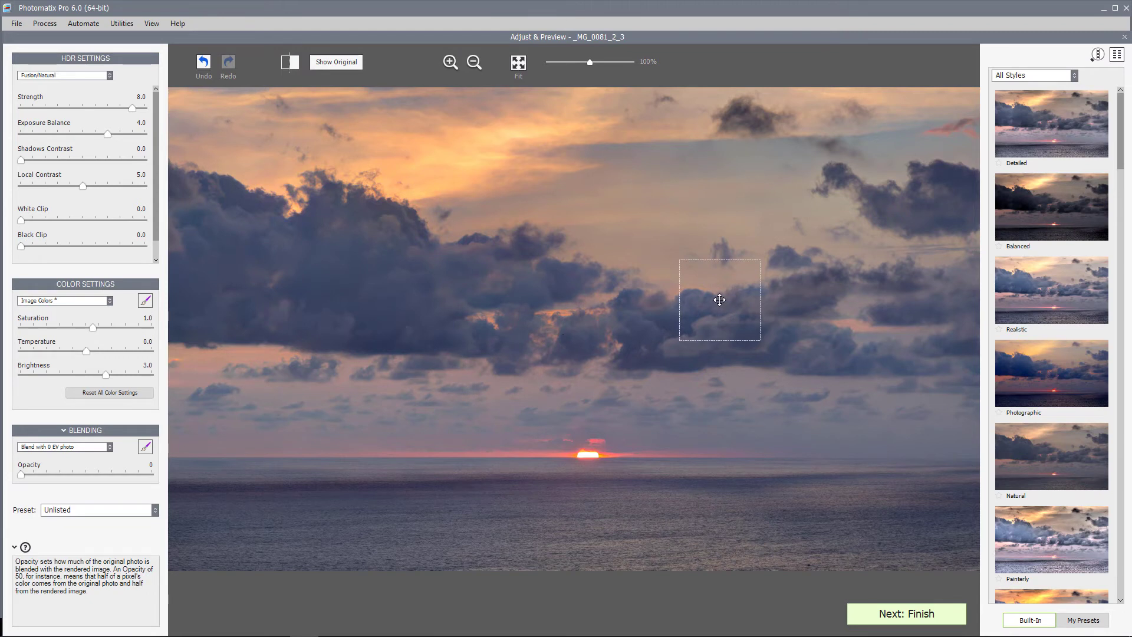
- Switch the preset panel to My Presets and choose the Favorites group
click(1038, 77)
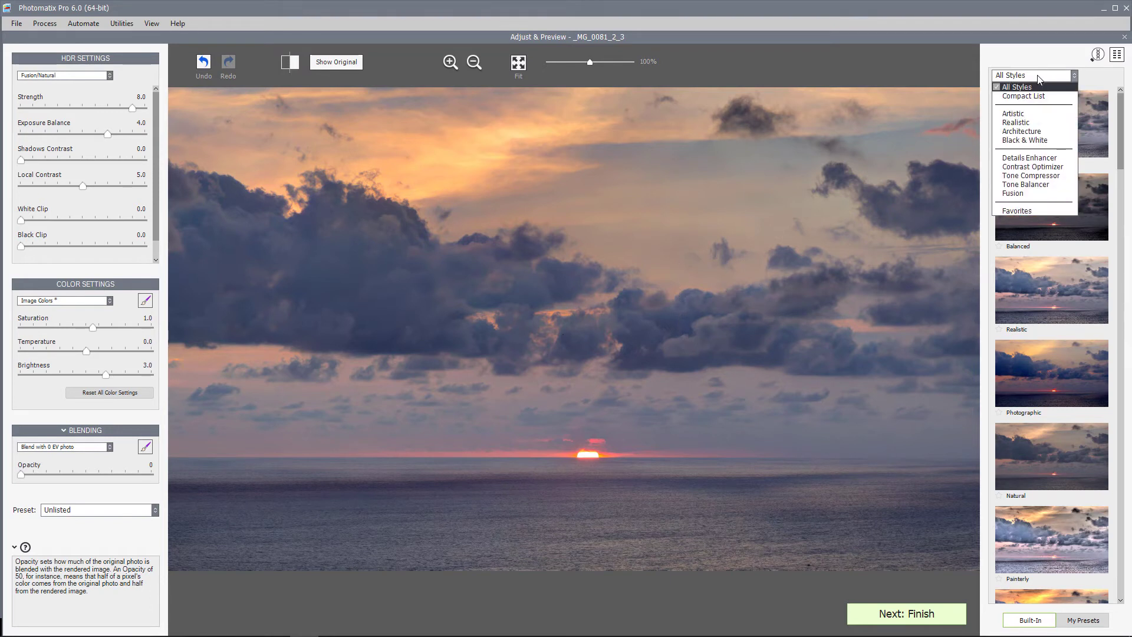
click(1038, 77)
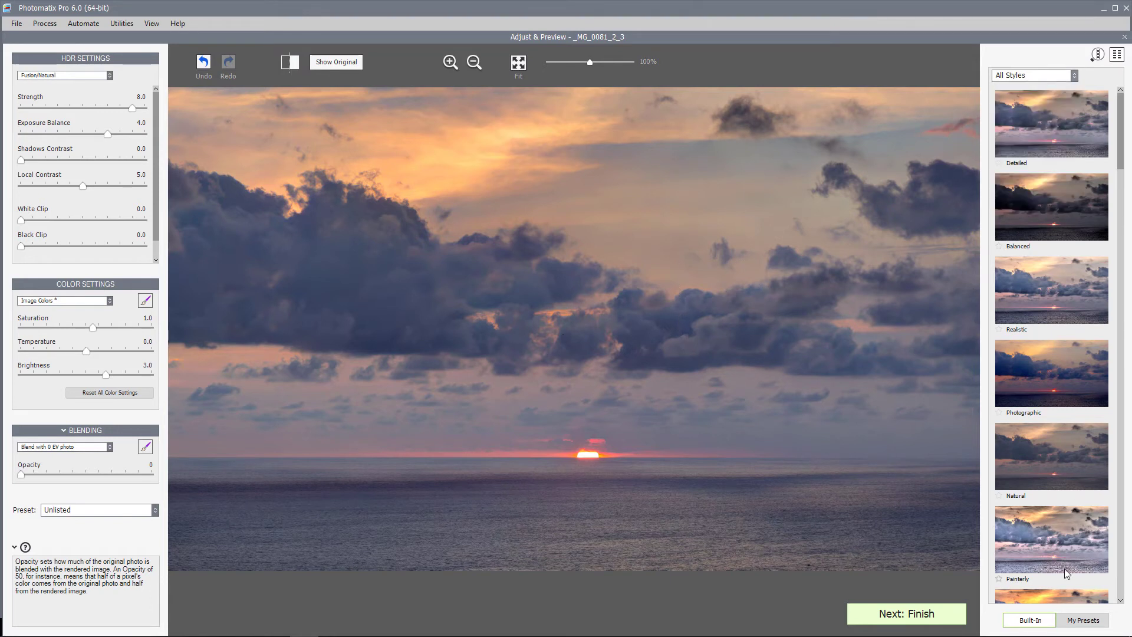
click(1078, 619)
click(1035, 77)
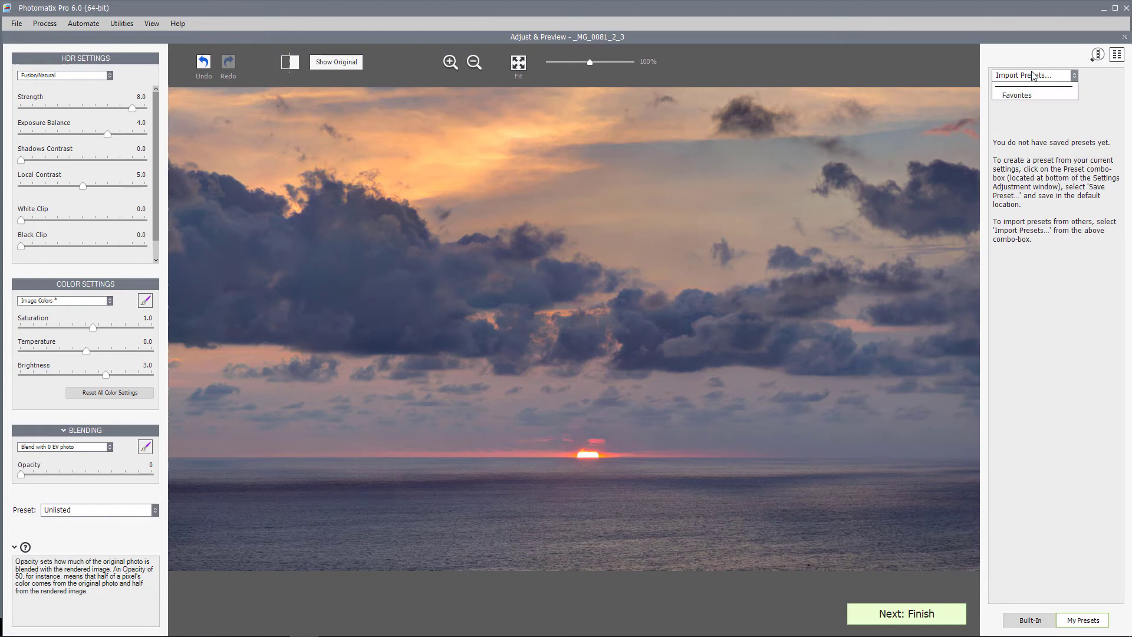
click(1032, 106)
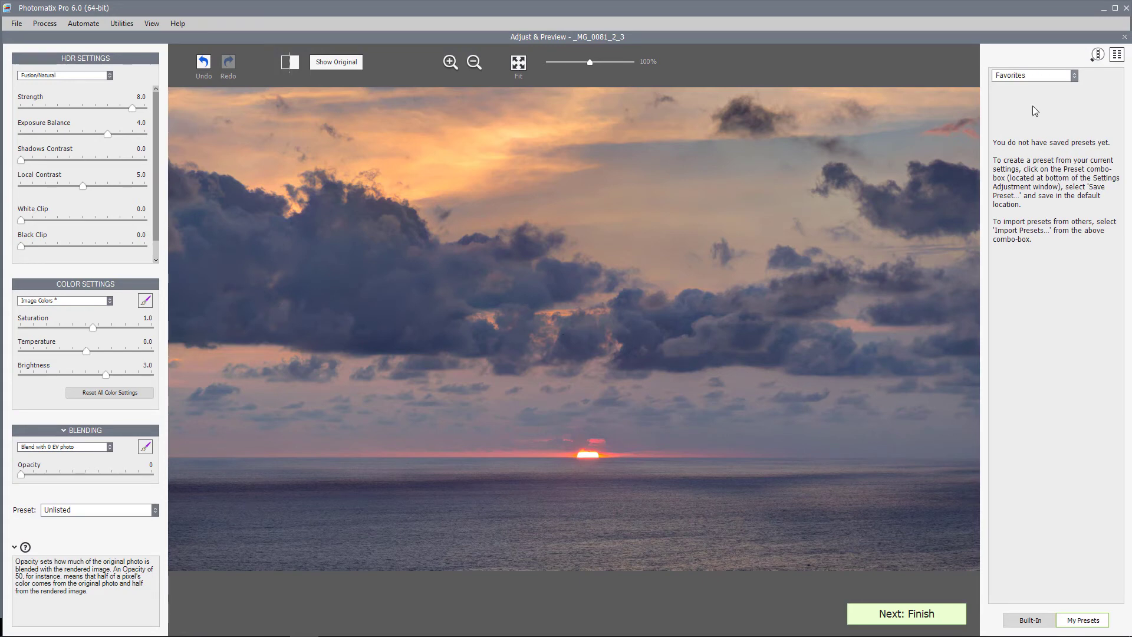
- Import the five .xmp presets, from Autumn in the City through Sunset Nicaragua and Turquoise Lake
click(1042, 76)
click(1032, 94)
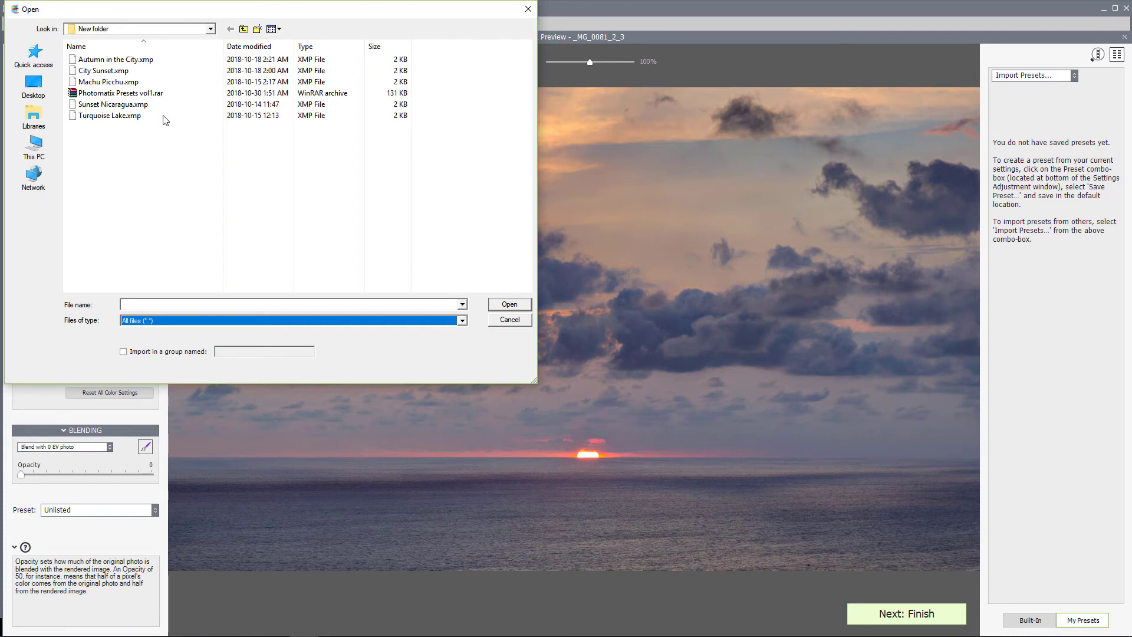
click(118, 81)
shift+click(151, 64)
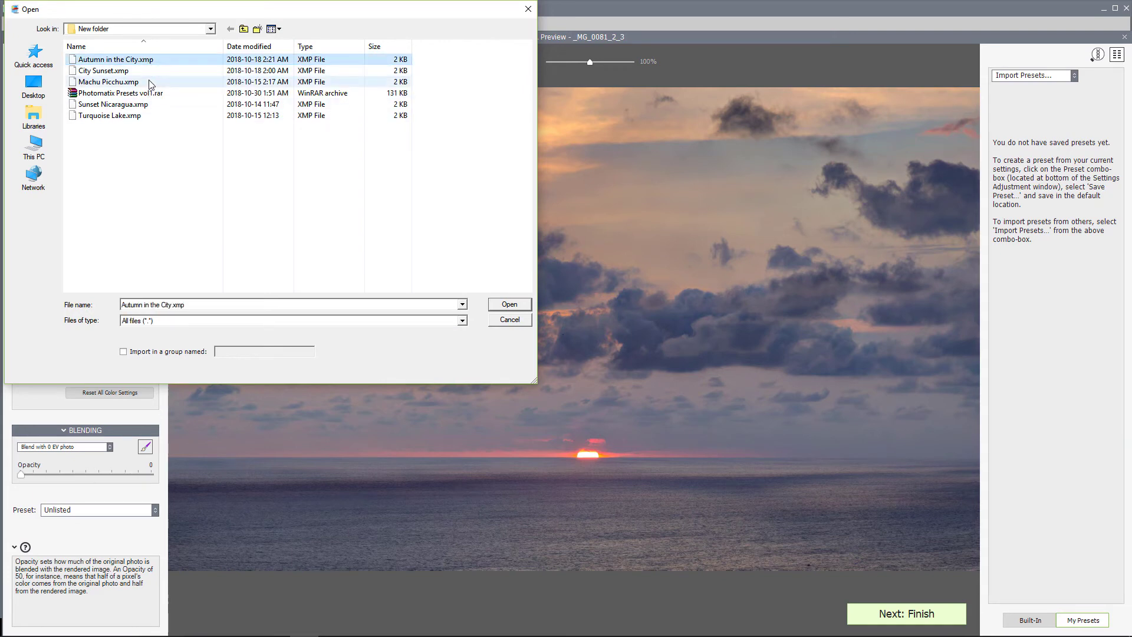
ctrl+click(146, 105)
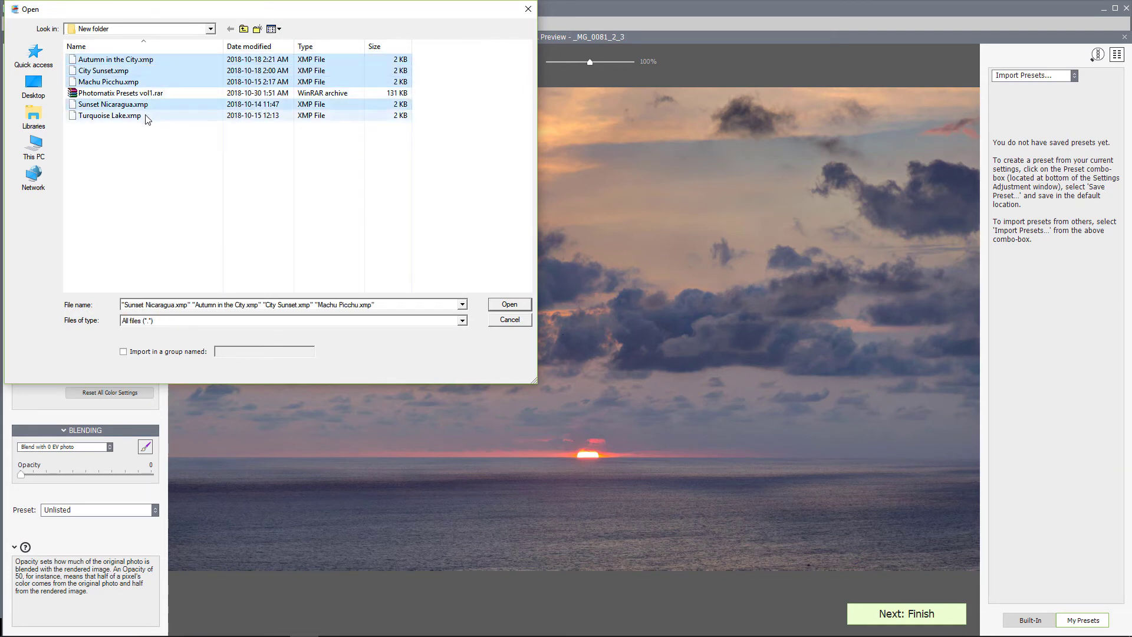
ctrl+click(146, 116)
click(508, 303)
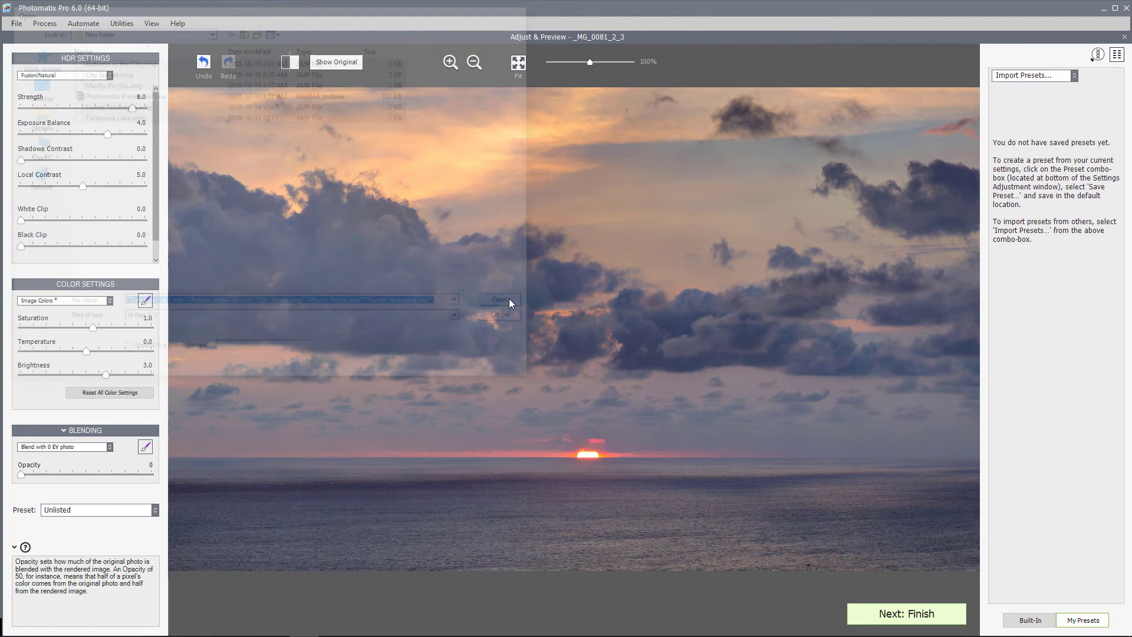
- Preview Autumn in the City, City Sunset, Machu Picchu and Turquoise Lake, then reapply Sunset Nicaragua
click(699, 381)
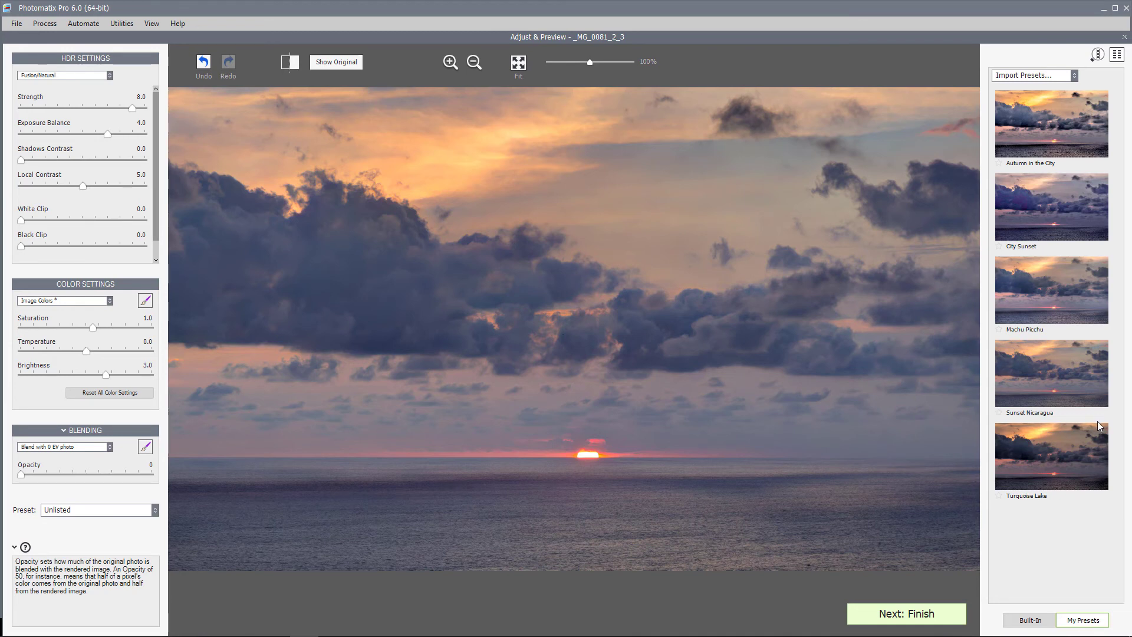
click(1051, 139)
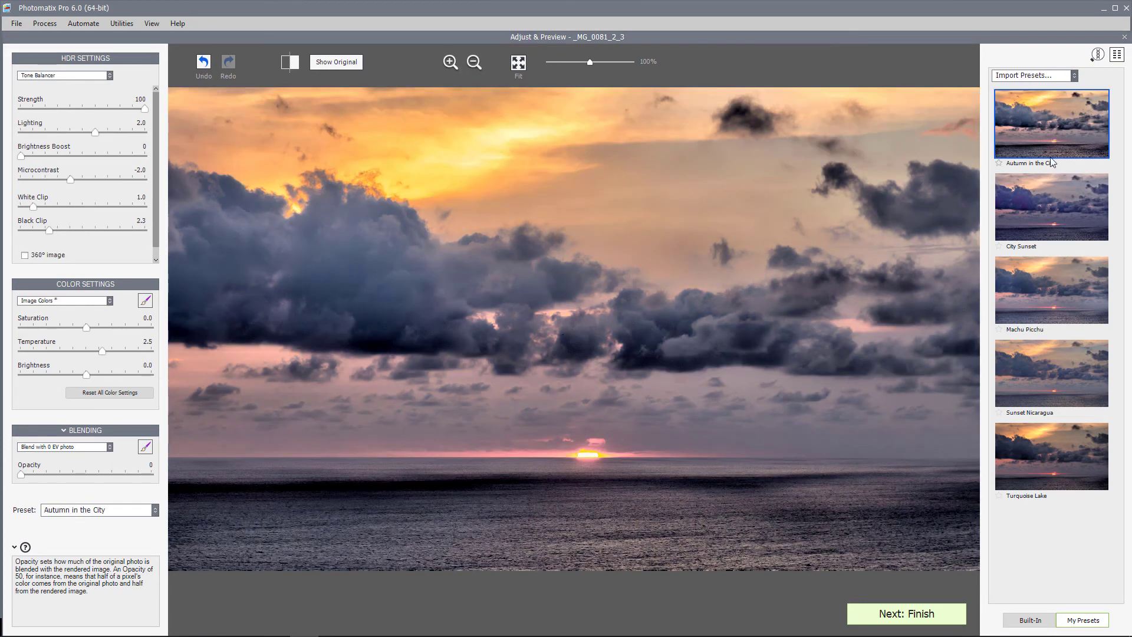
click(1053, 192)
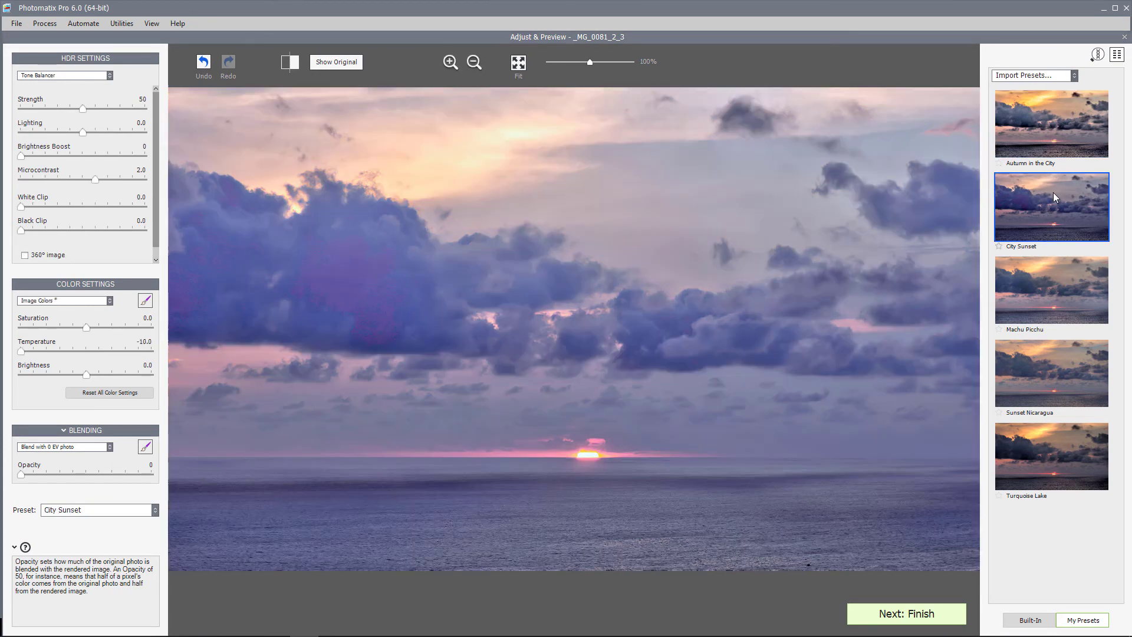
click(1042, 311)
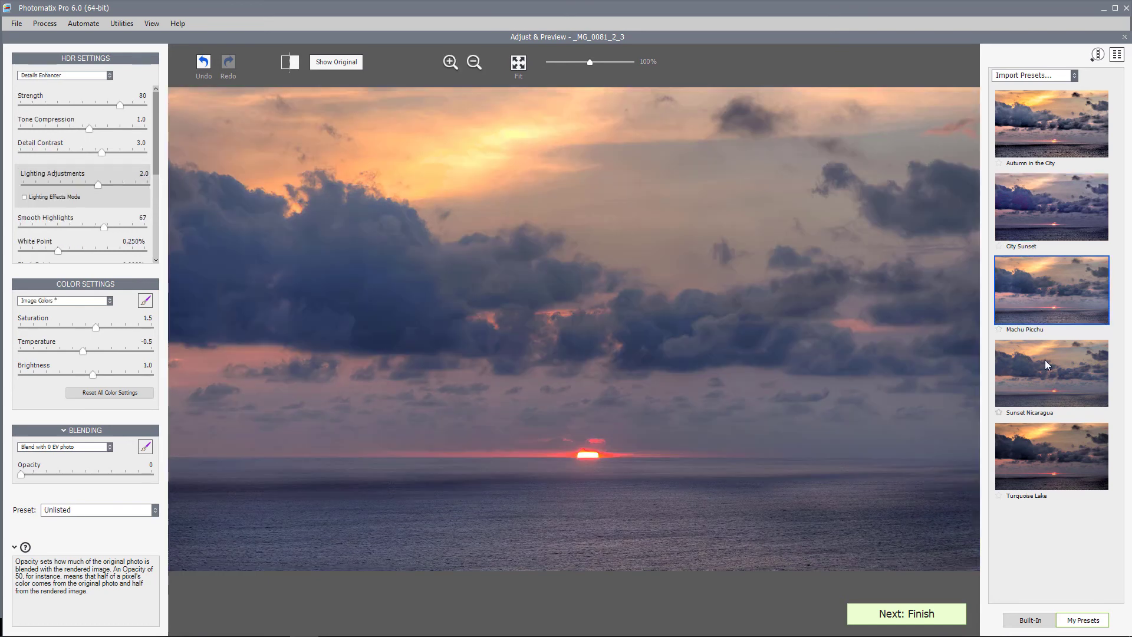
click(1042, 376)
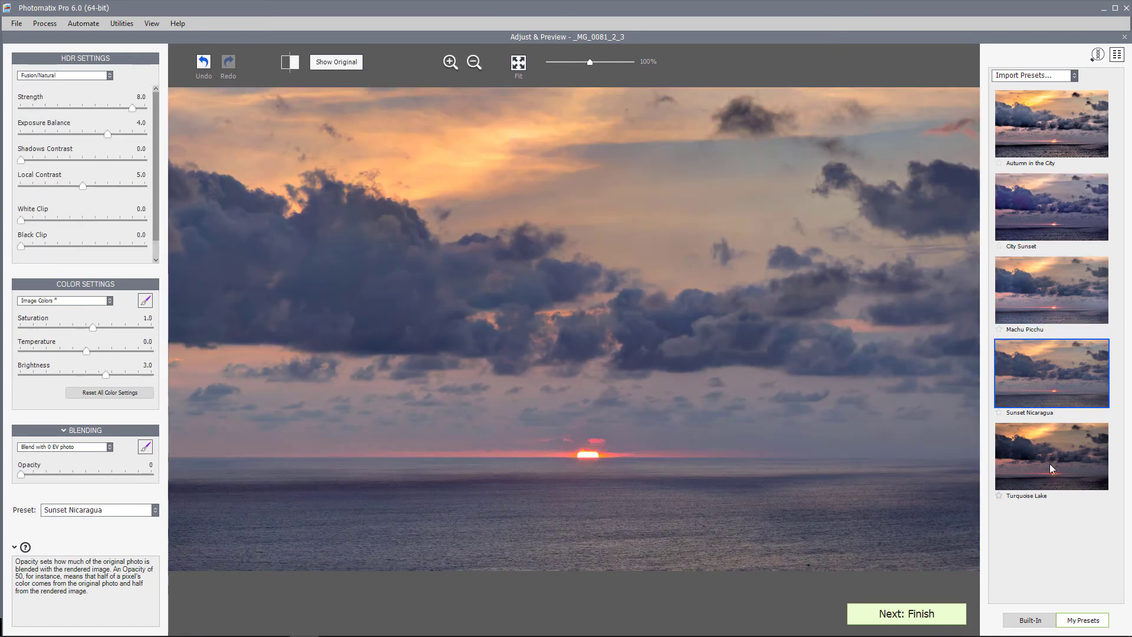
click(1051, 465)
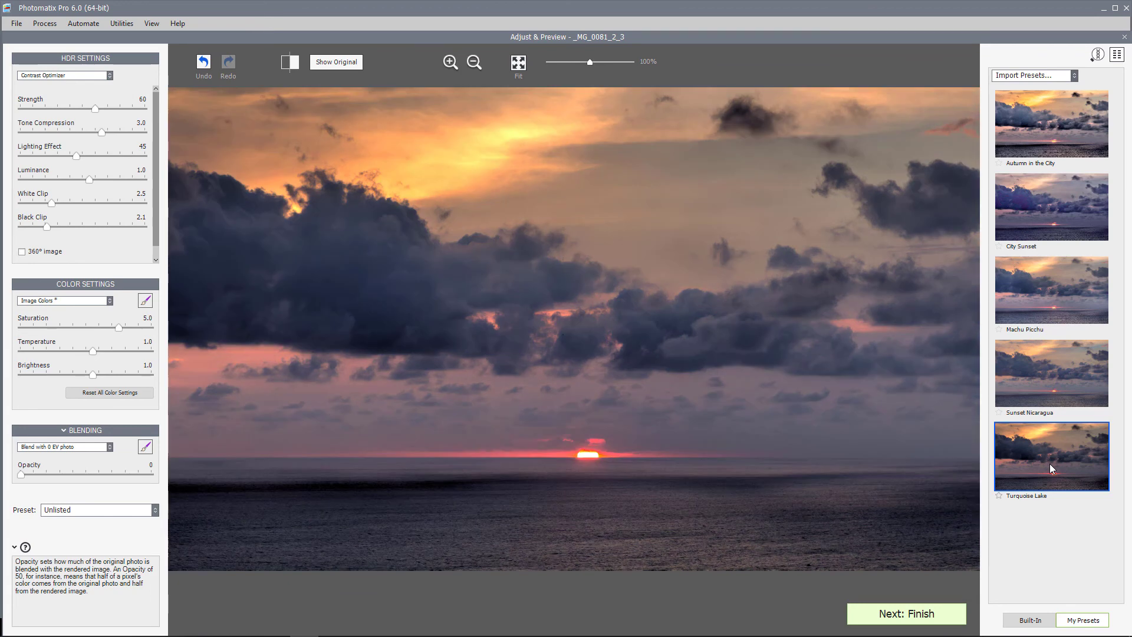
click(1060, 373)
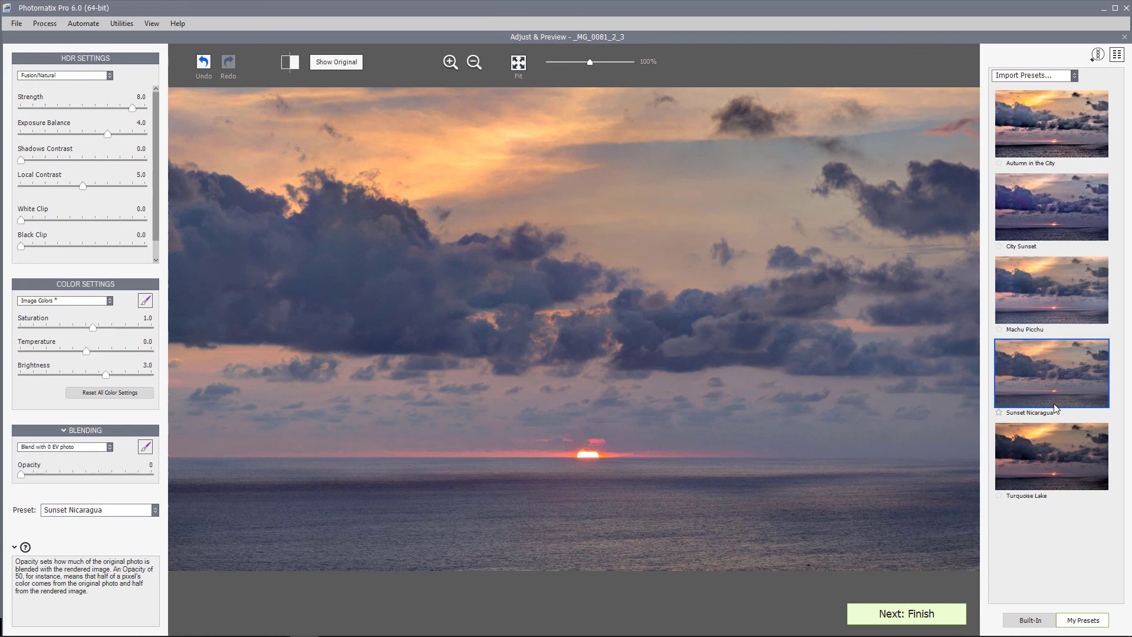
- Render the full-resolution Sunset Nicaragua image and review the Sharpen, Crop and Straighten options
click(926, 612)
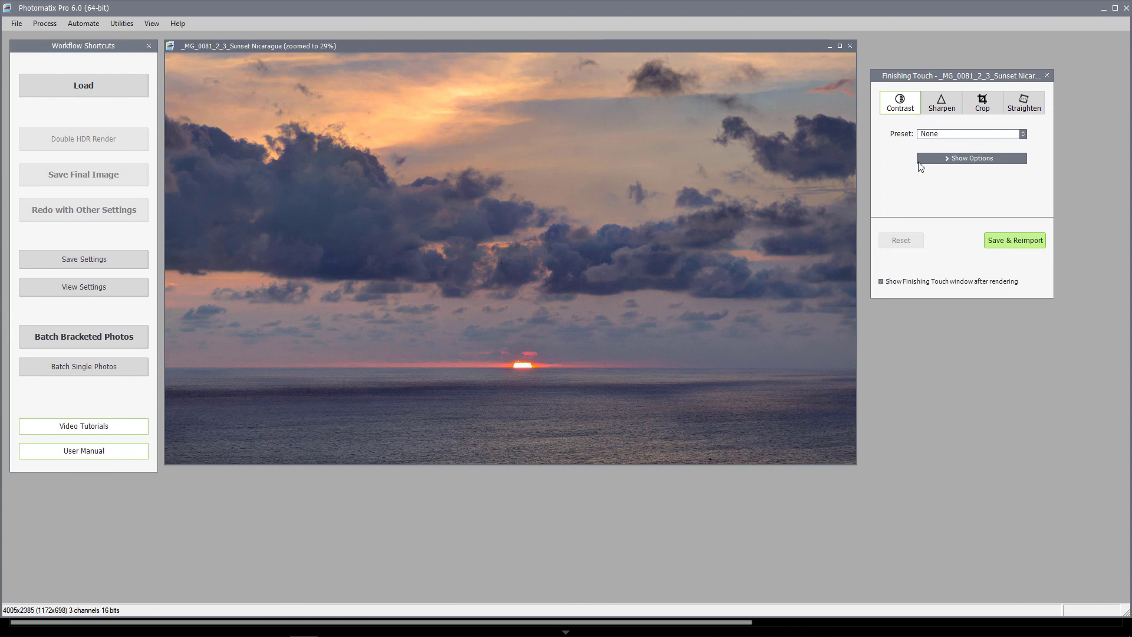
click(939, 100)
click(972, 102)
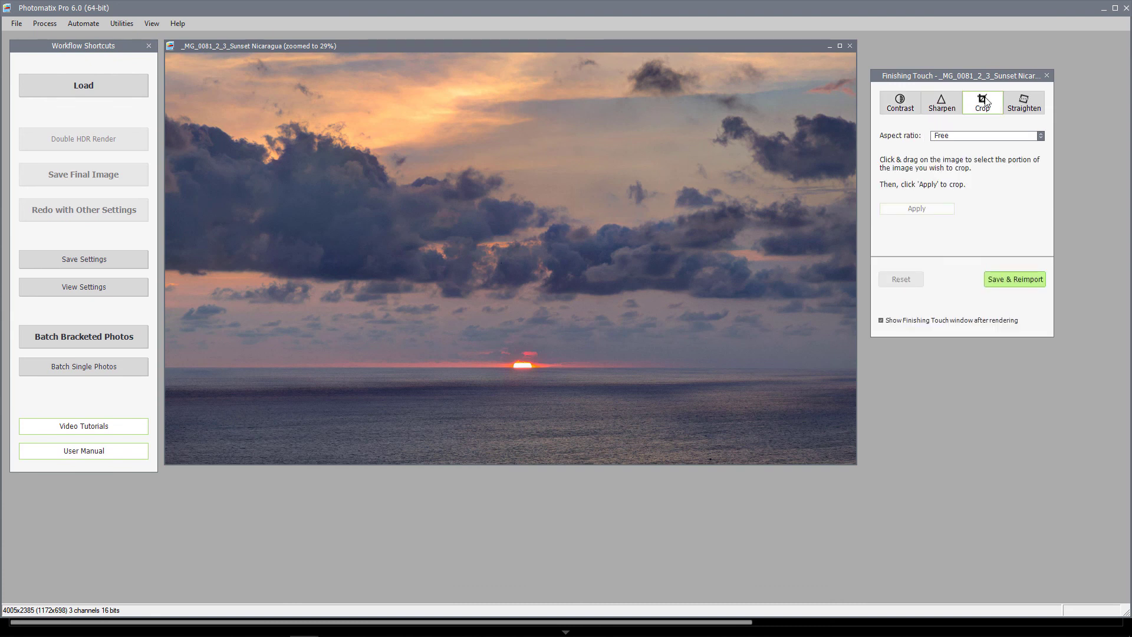
click(1021, 103)
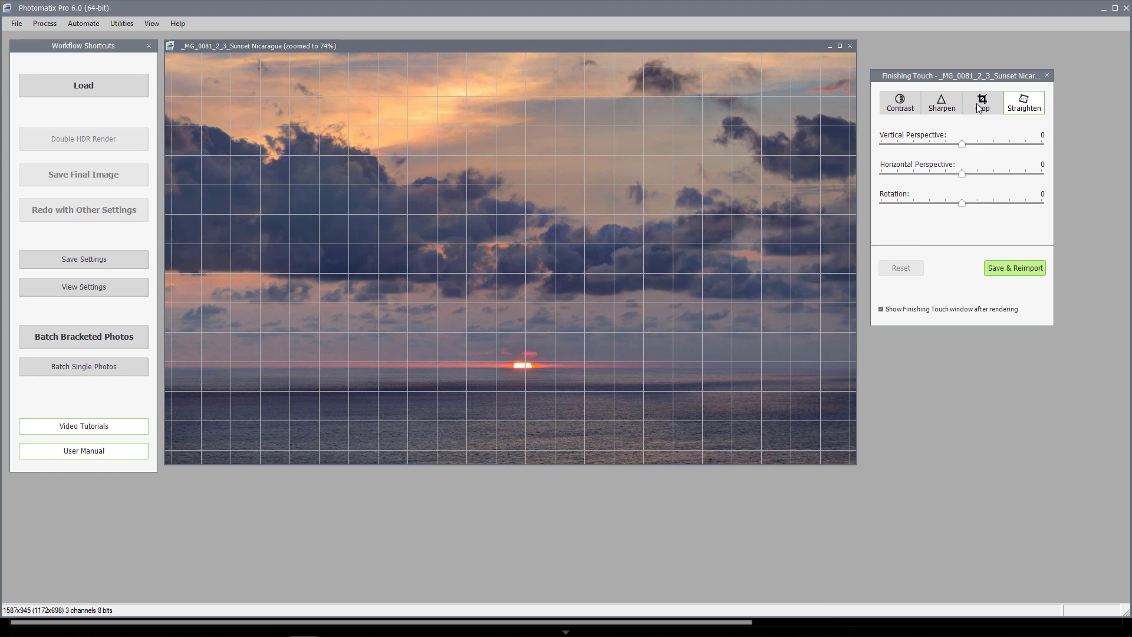
click(975, 103)
click(926, 105)
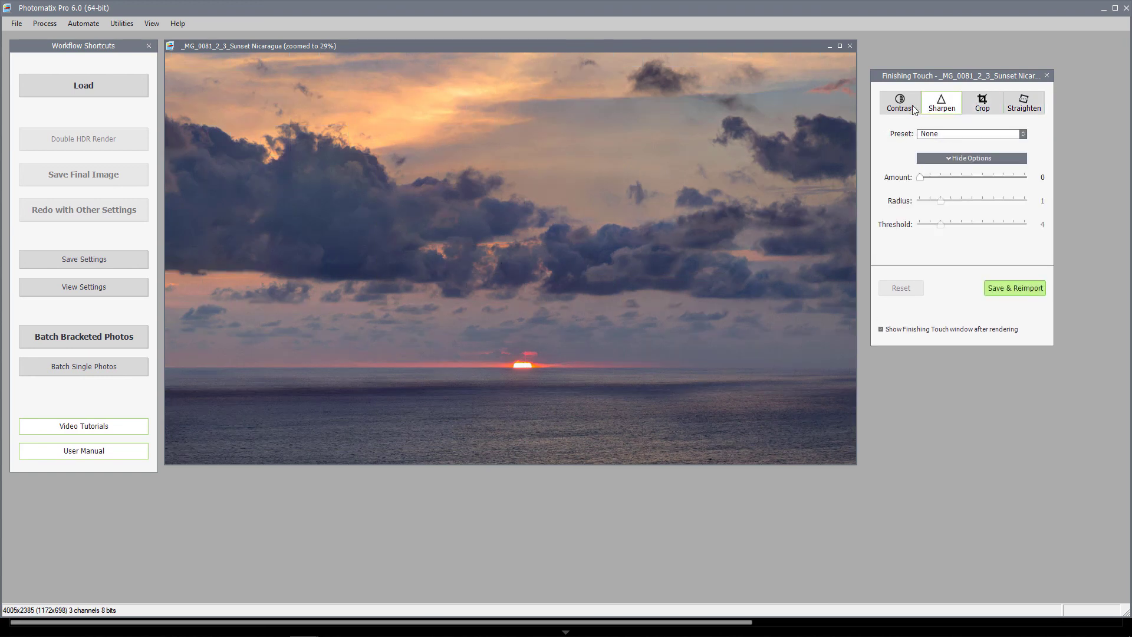